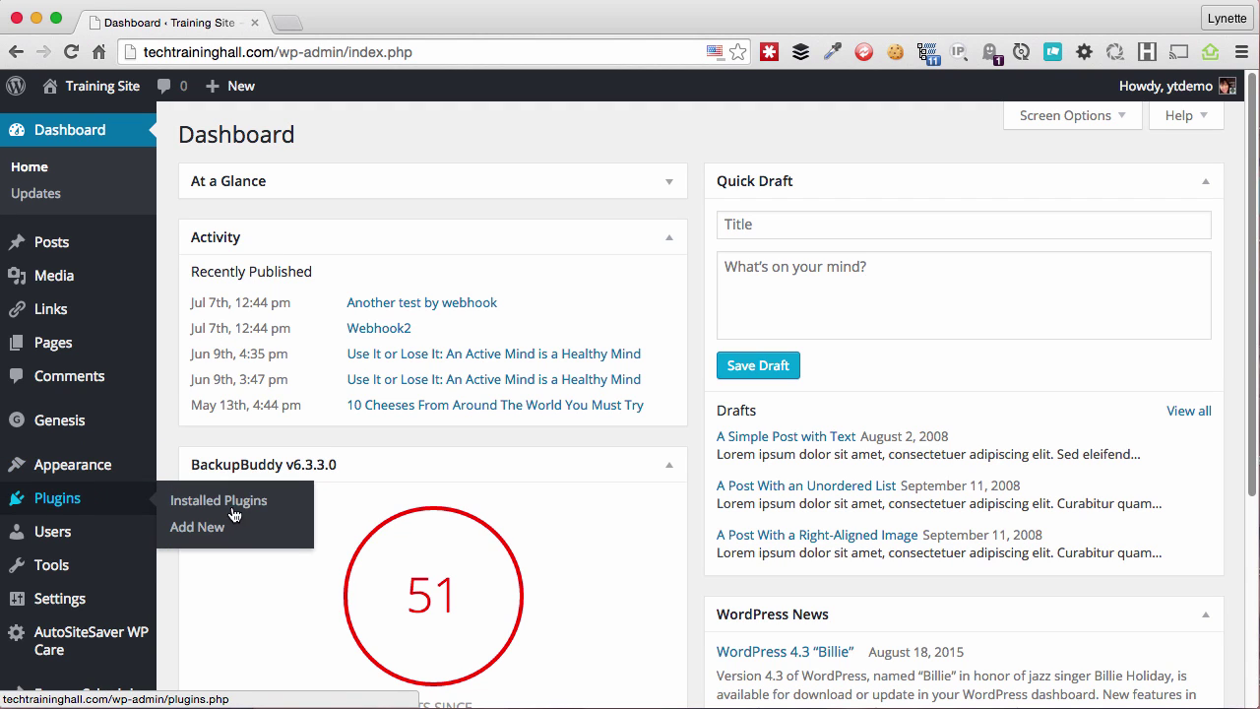
# - Open the Social Encore Settings page and scroll through its Facebook, Twitter and LinkedIn fields
pyautogui.scroll(-1, 359, 410)
pyautogui.scroll(-3, 359, 411)
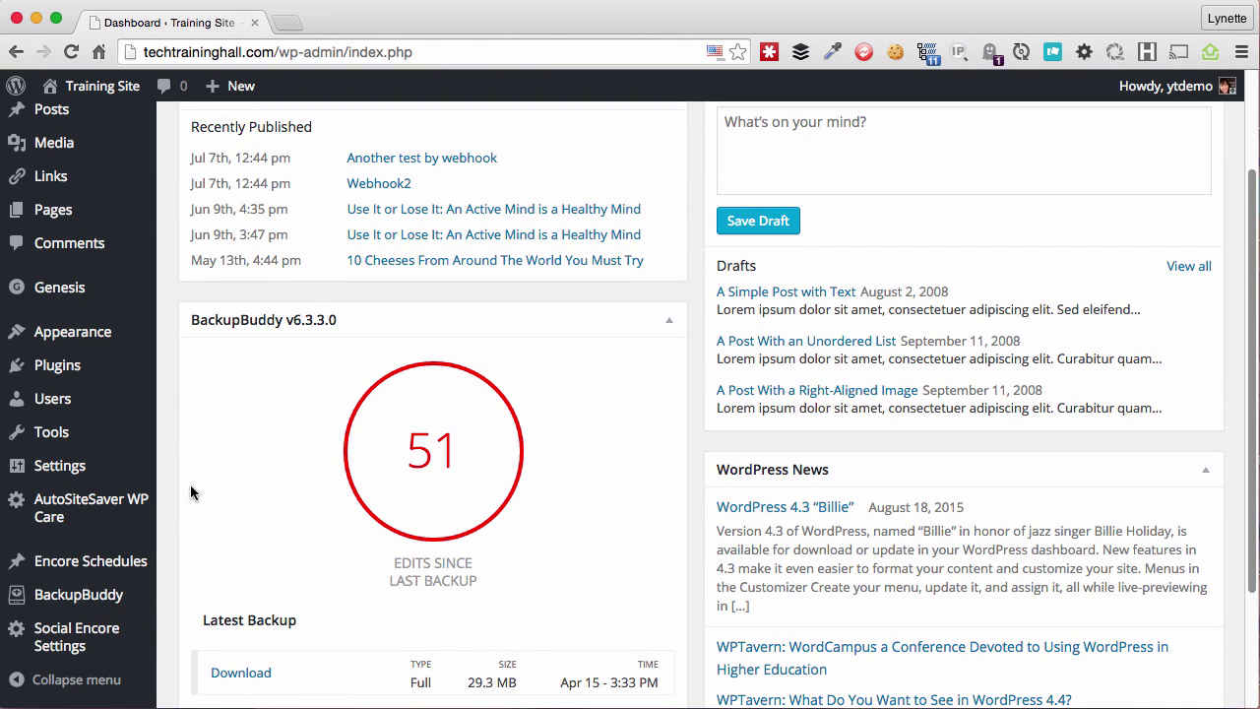
pyautogui.moveTo(113, 560)
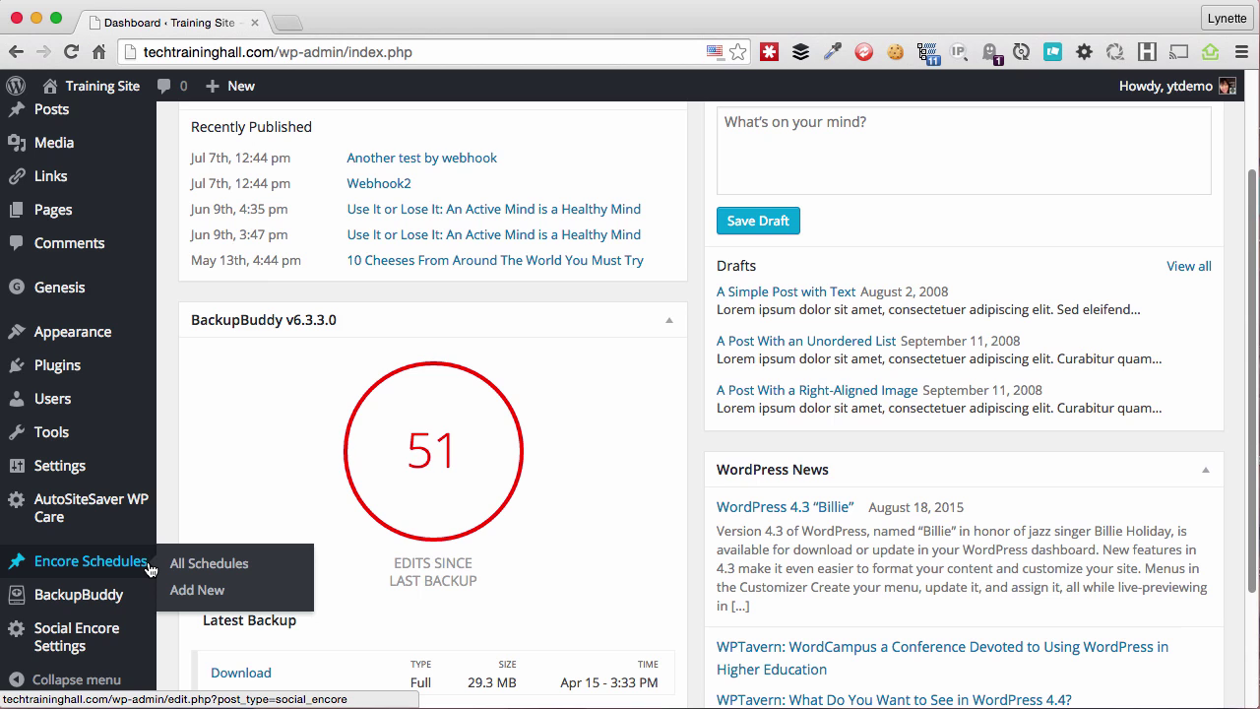
pyautogui.click(108, 631)
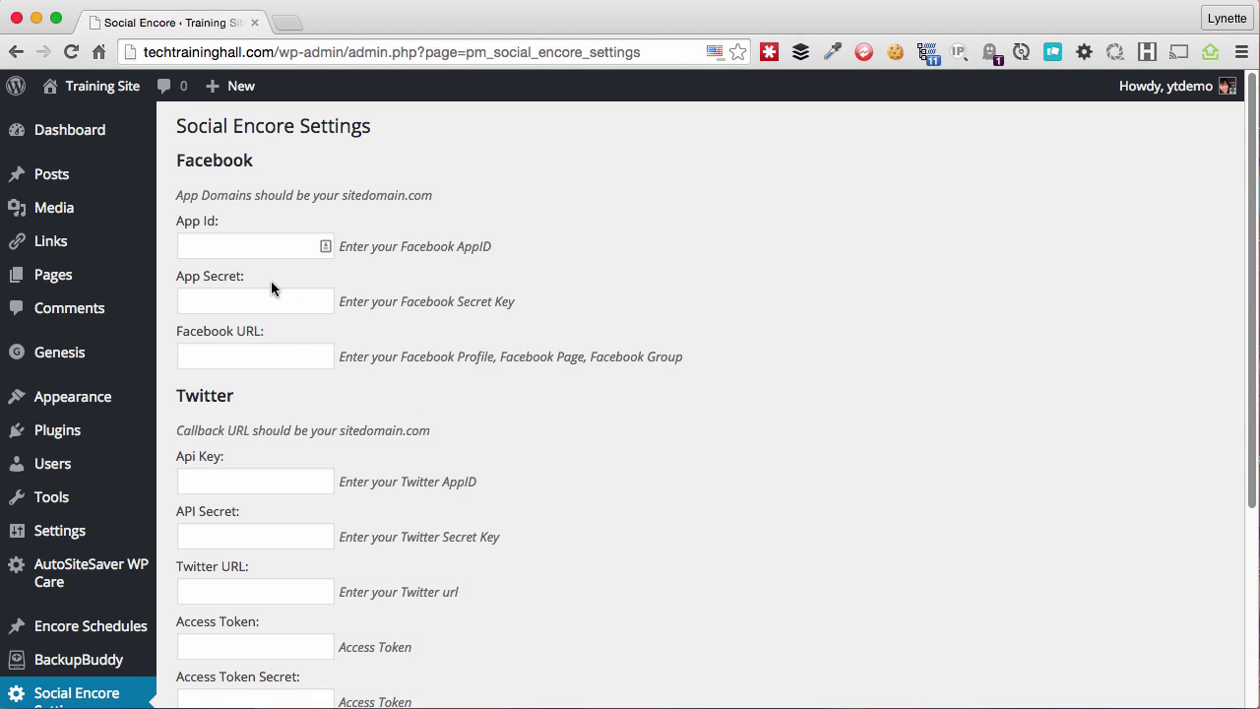
pyautogui.scroll(-5, 312, 218)
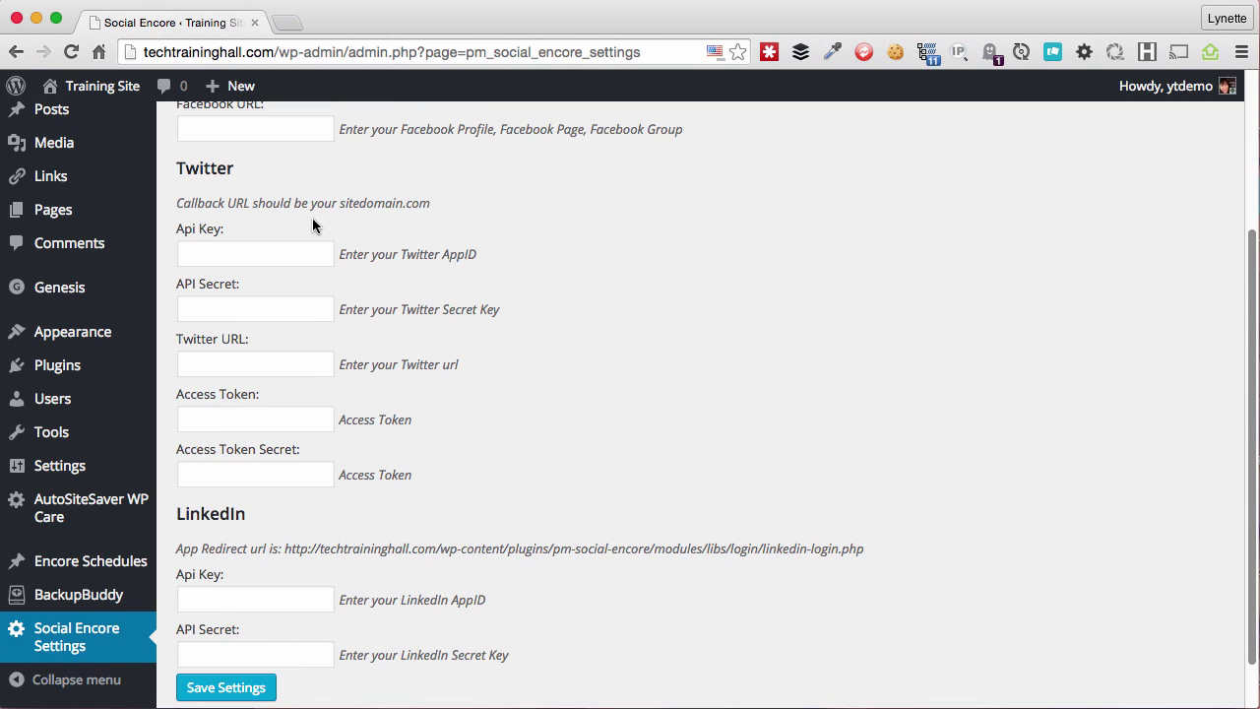
pyautogui.scroll(5, 312, 218)
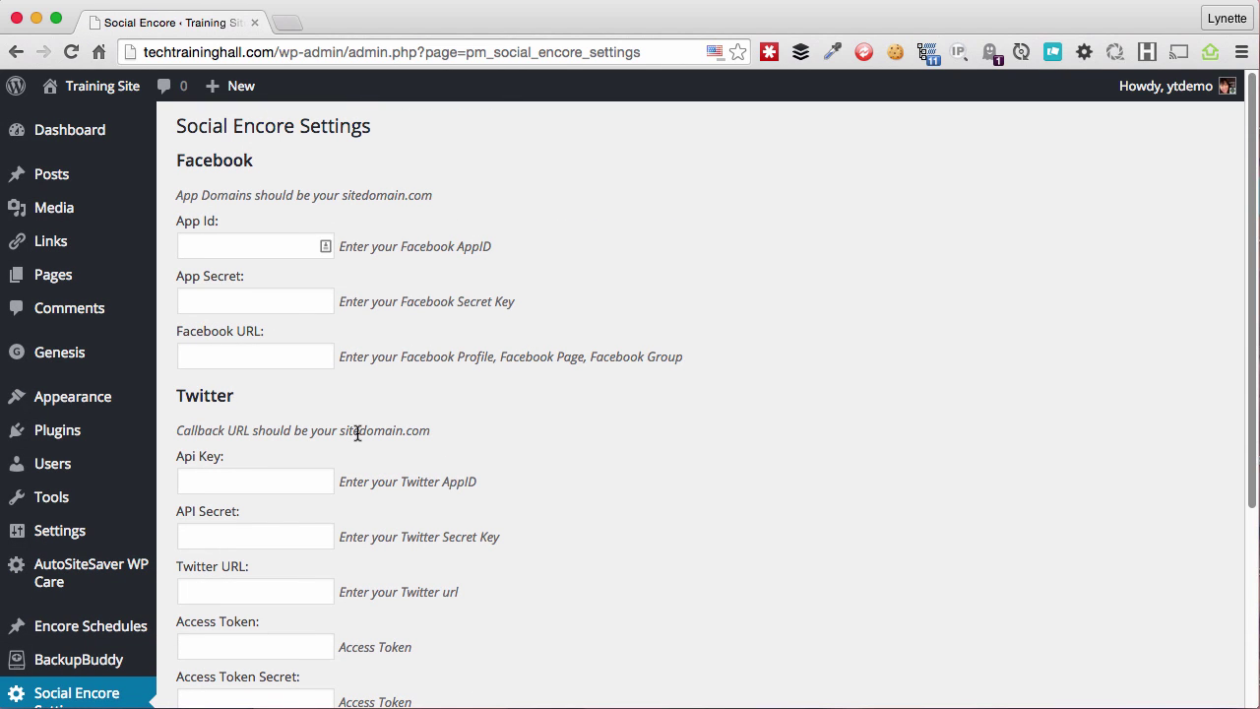
pyautogui.scroll(-2, 356, 432)
pyautogui.scroll(2, 356, 431)
pyautogui.scroll(-1, 273, 287)
pyautogui.scroll(-5, 274, 292)
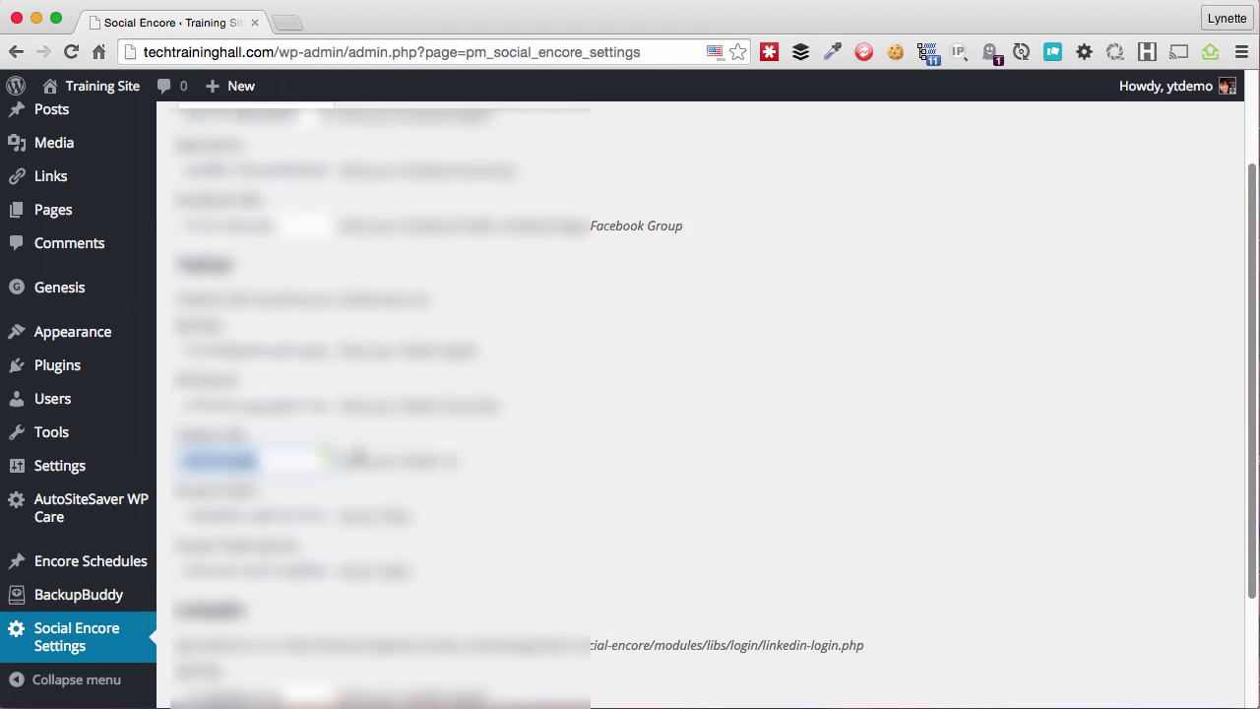
# - Scroll down past the filled-in credentials to the LinkedIn API key and secret fields
pyautogui.scroll(-5, 361, 462)
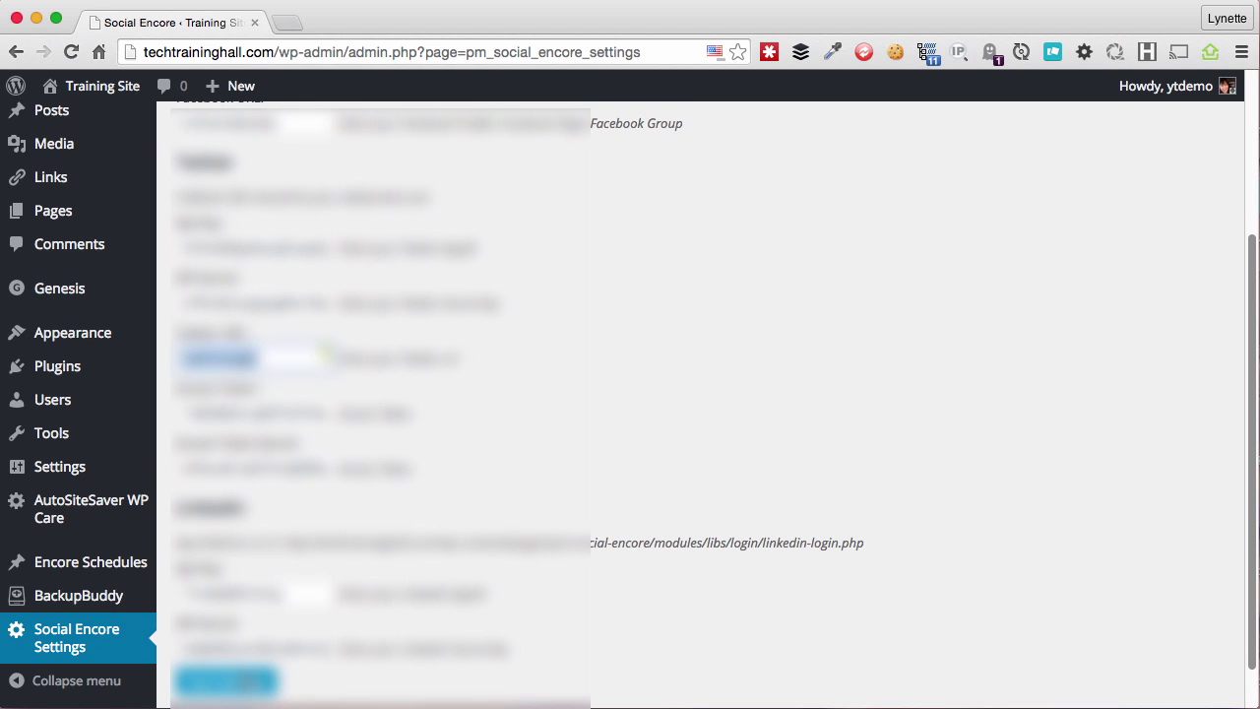
# - Save the Social Encore settings and authorise the Facebook and LinkedIn accounts
pyautogui.click(229, 679)
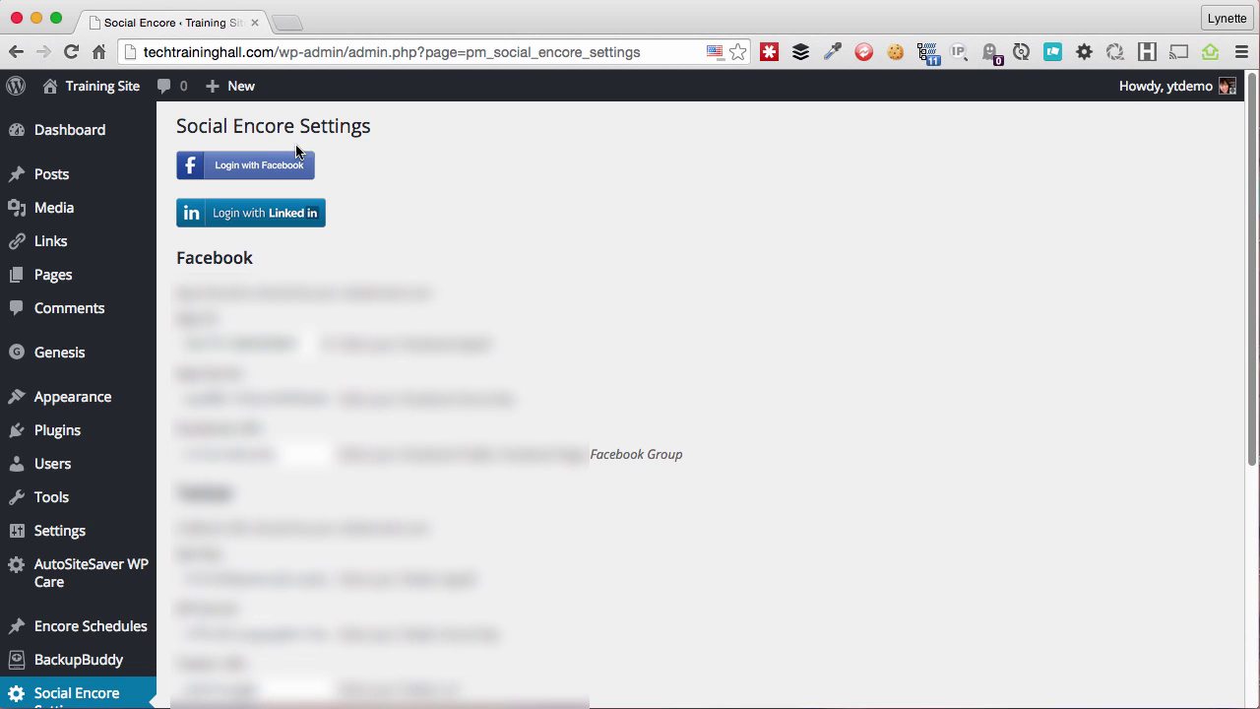
pyautogui.click(260, 165)
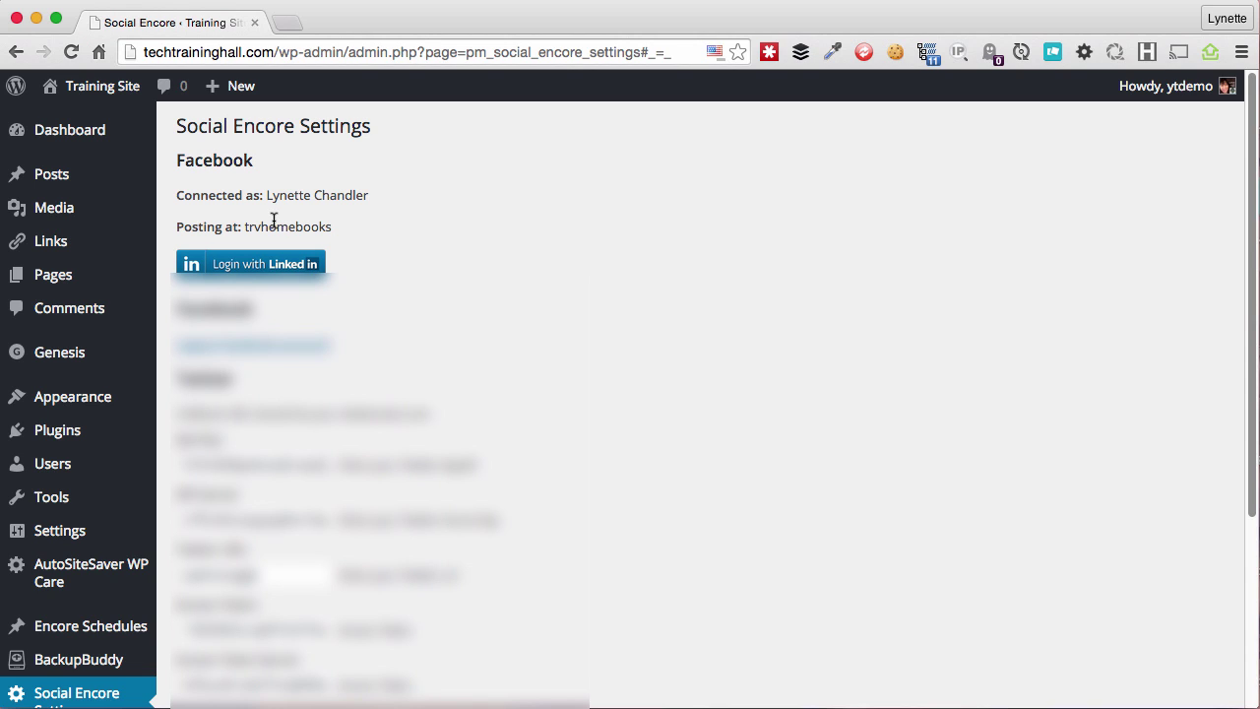
pyautogui.click(228, 263)
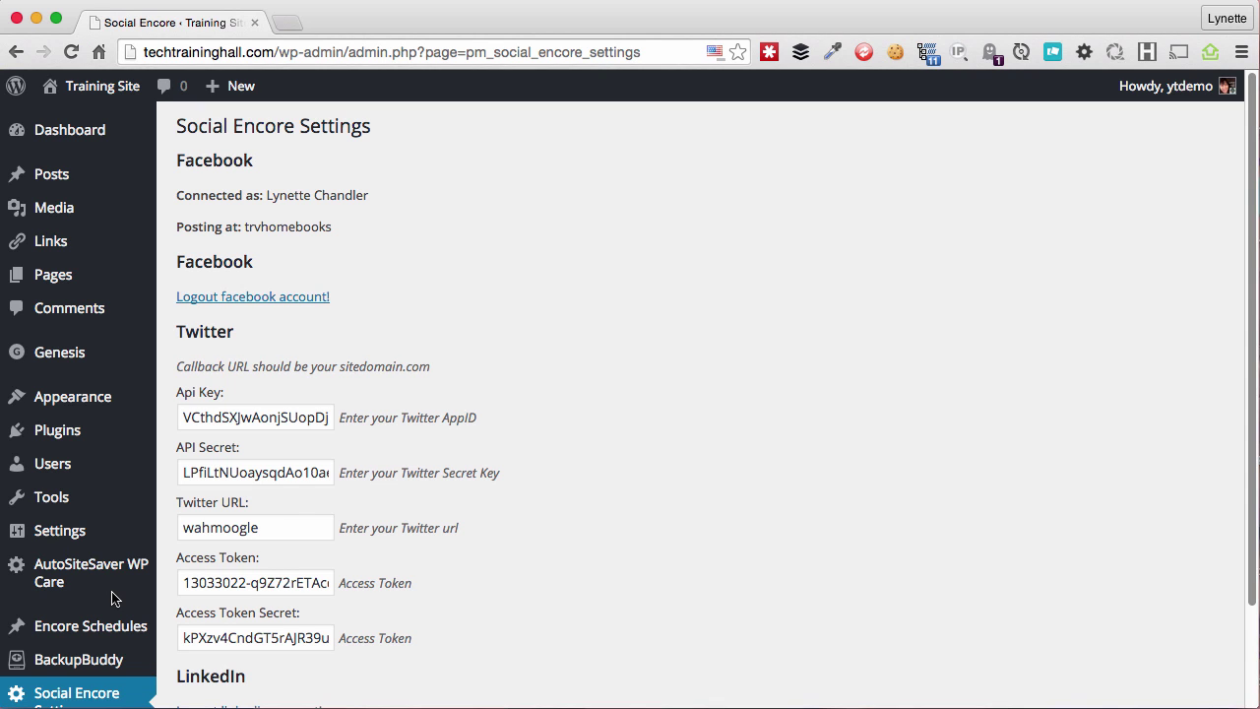
pyautogui.moveTo(69, 637)
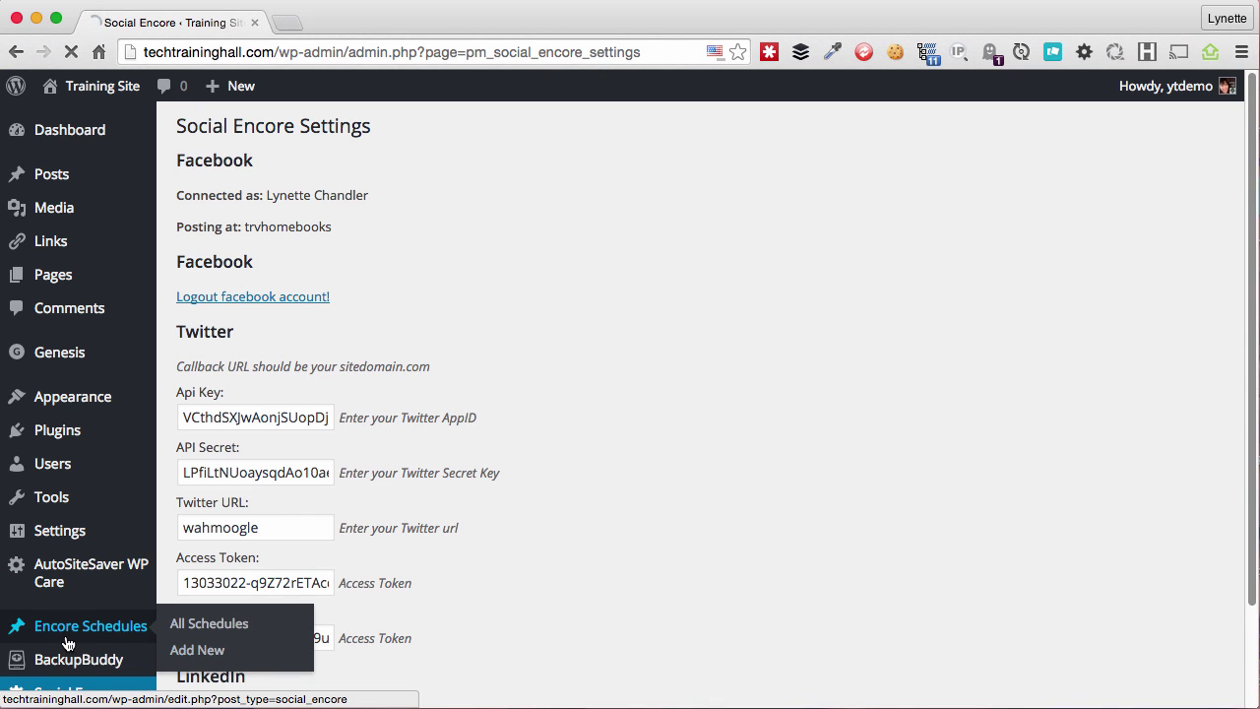
# - Create an enabled schedule titled 'Last month's posts' with re-publishing of published posts left off
pyautogui.click(360, 135)
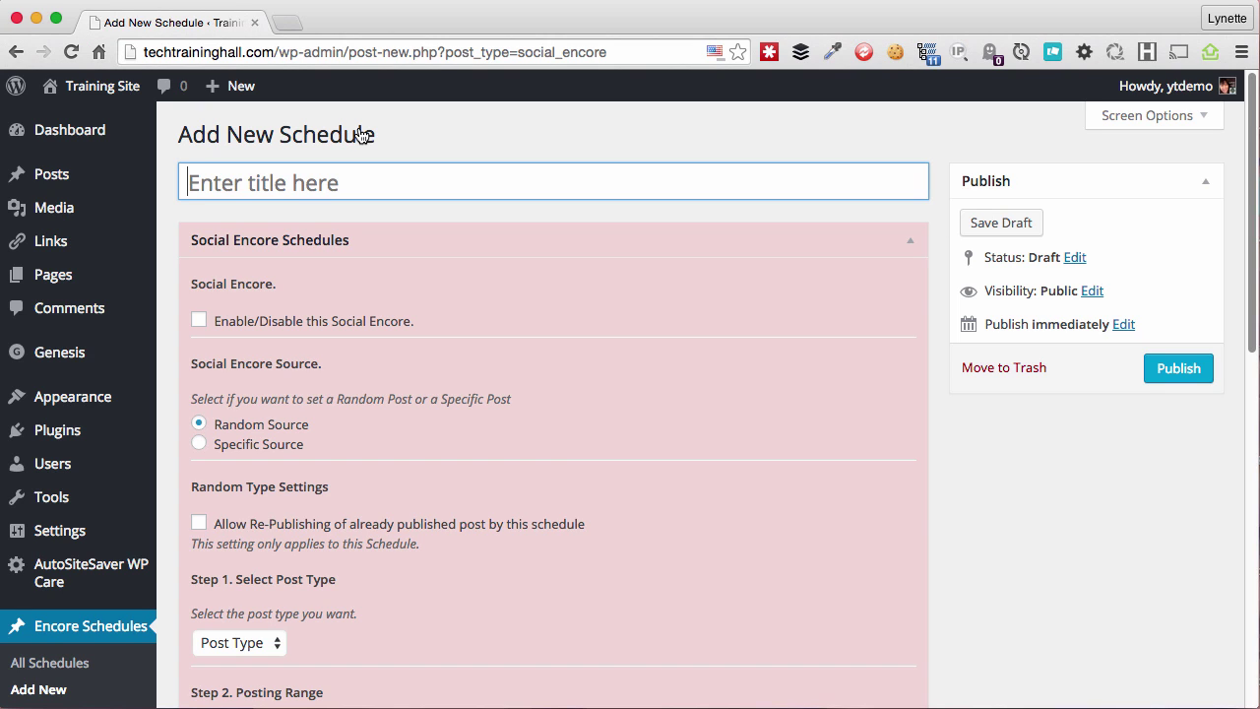
pyautogui.write("Last month's posts")
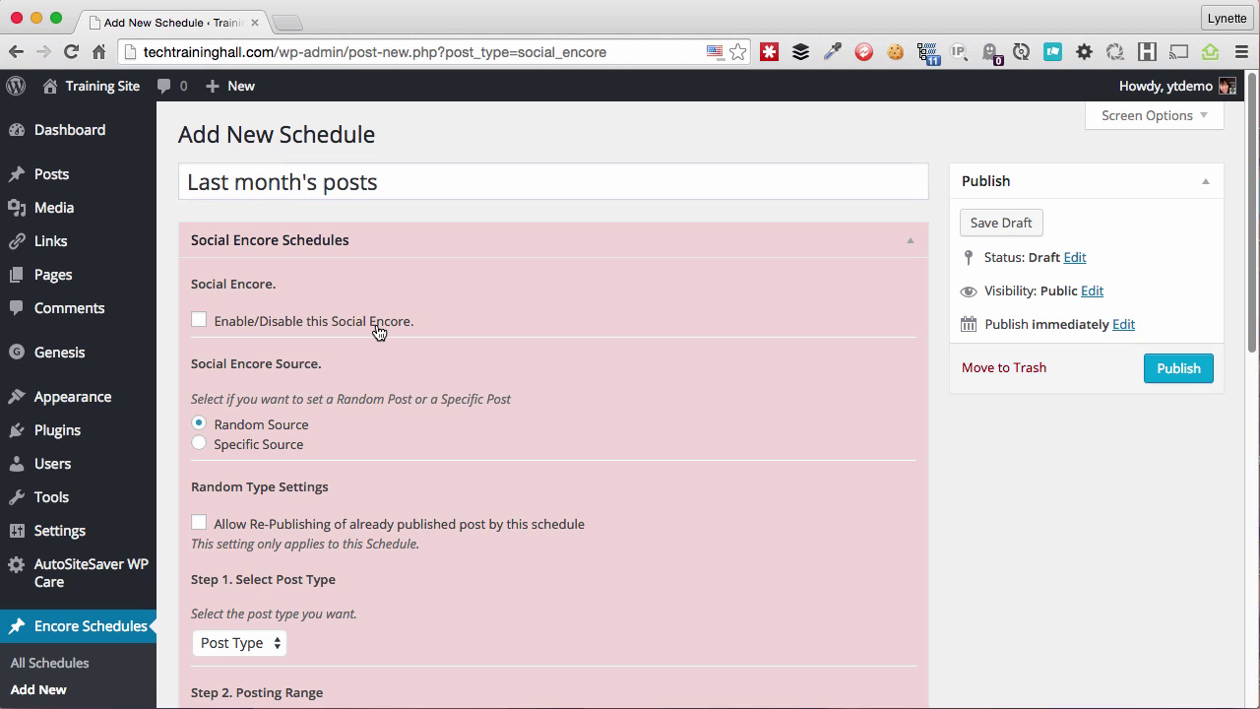
pyautogui.click(375, 324)
pyautogui.scroll(-1, 522, 320)
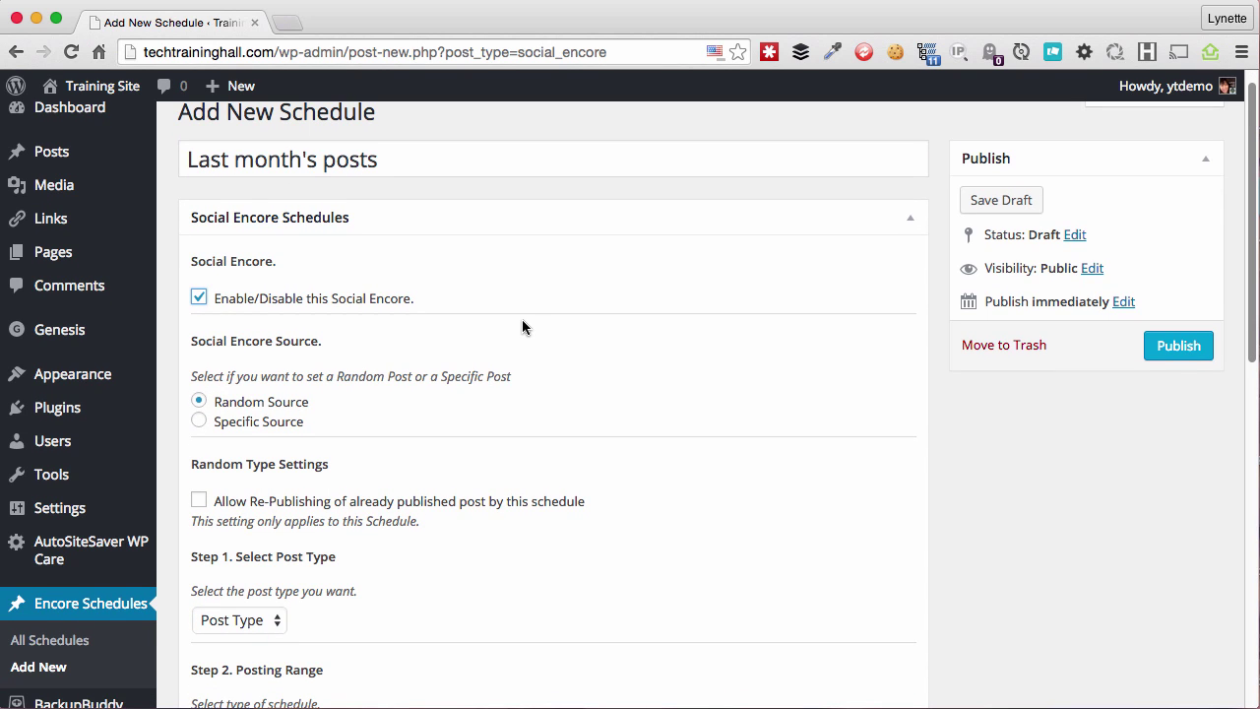
pyautogui.scroll(-3, 522, 321)
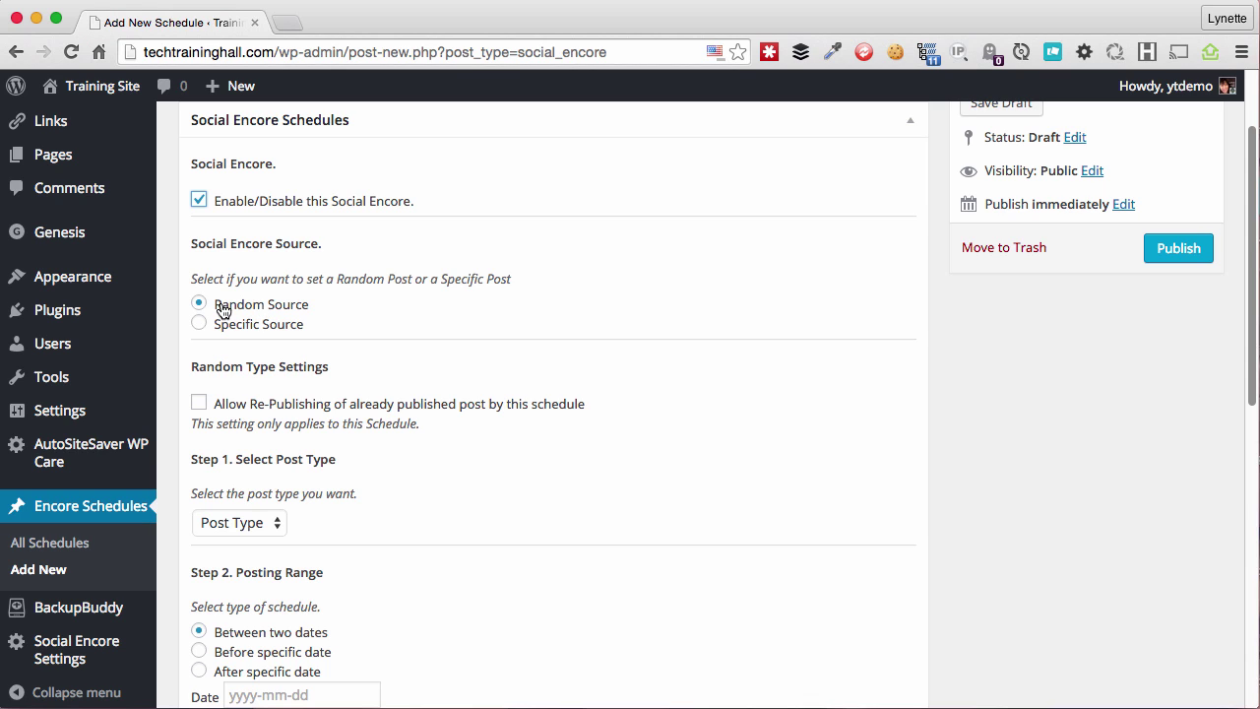
pyautogui.scroll(-2, 253, 362)
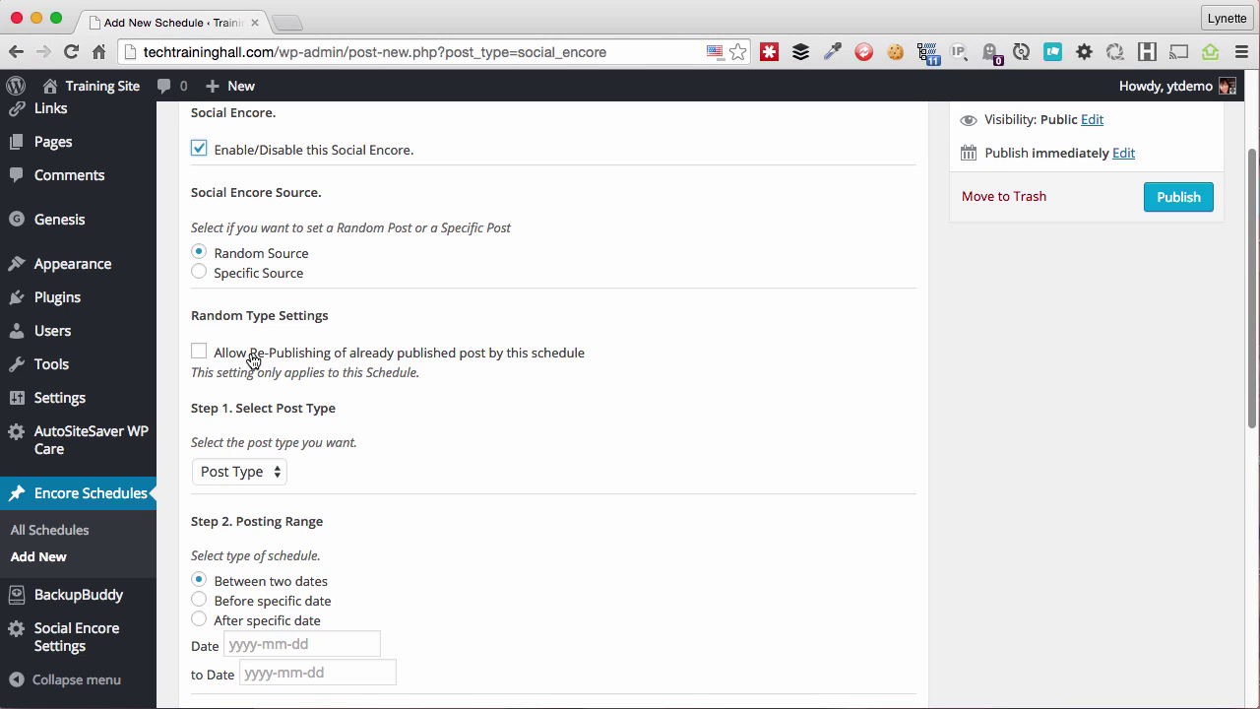
pyautogui.click(252, 360)
pyautogui.click(333, 356)
# - Keep Post as the schedule's post type
pyautogui.scroll(-4, 254, 444)
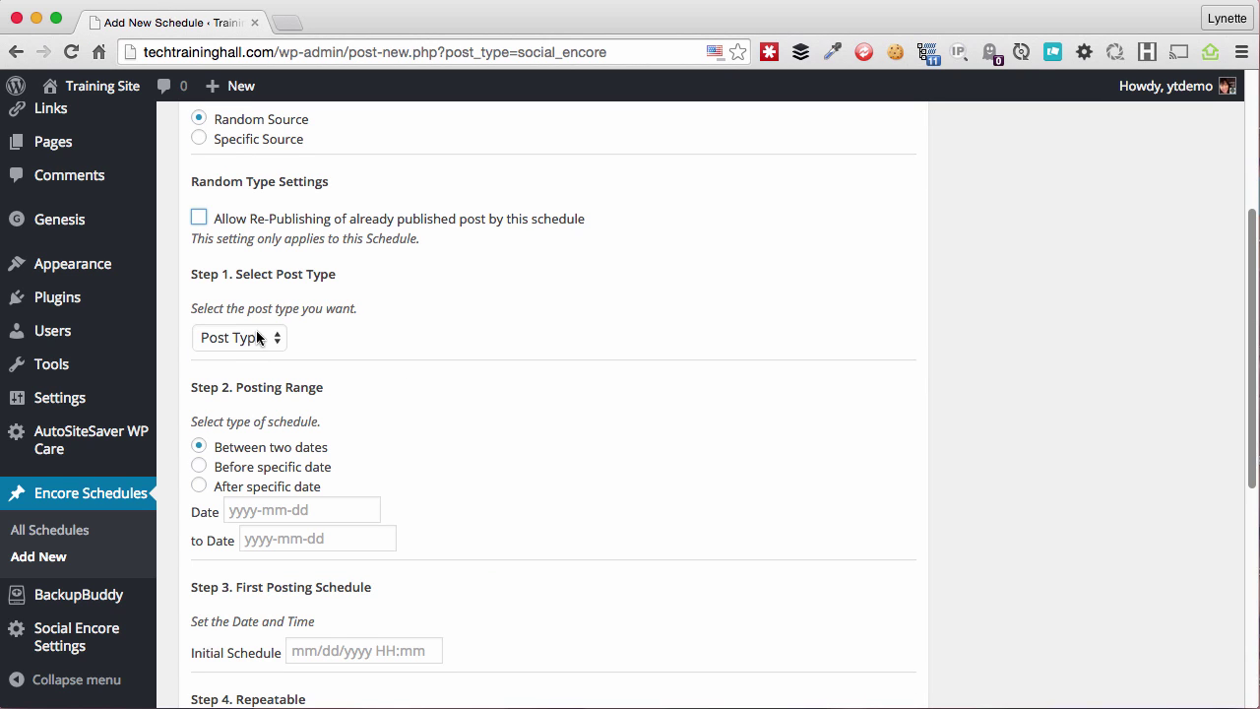
pyautogui.click(258, 338)
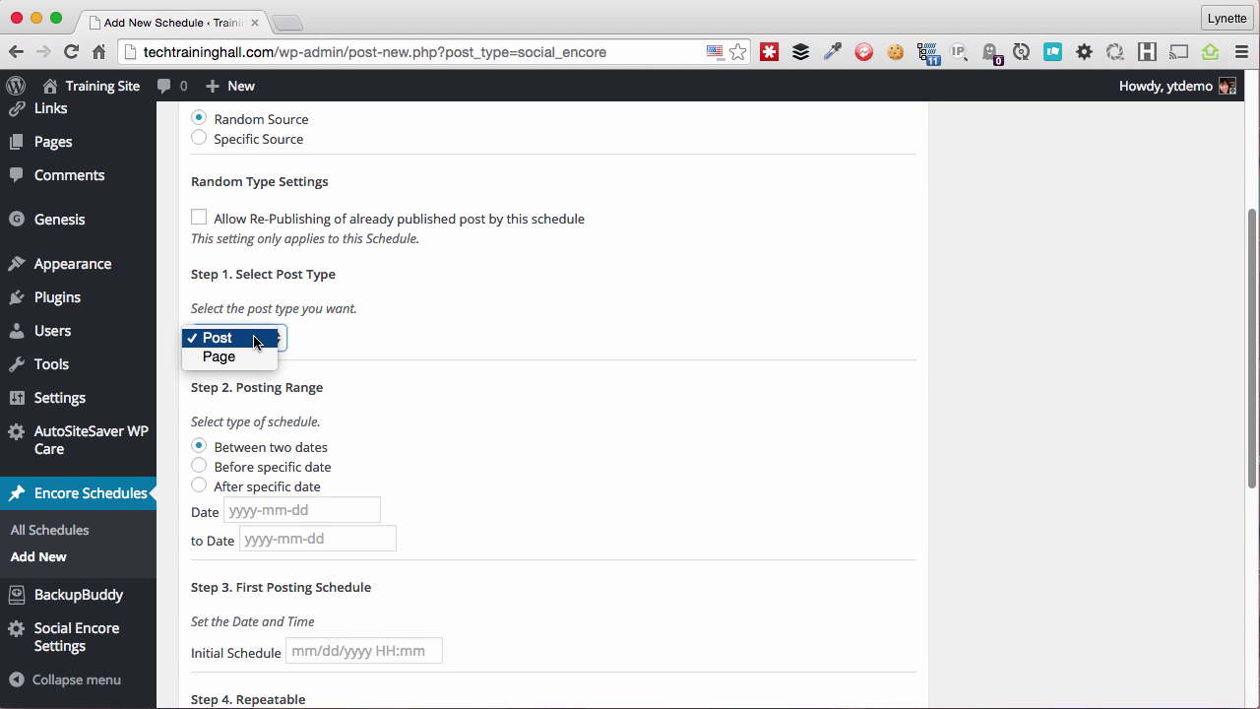
pyautogui.click(254, 339)
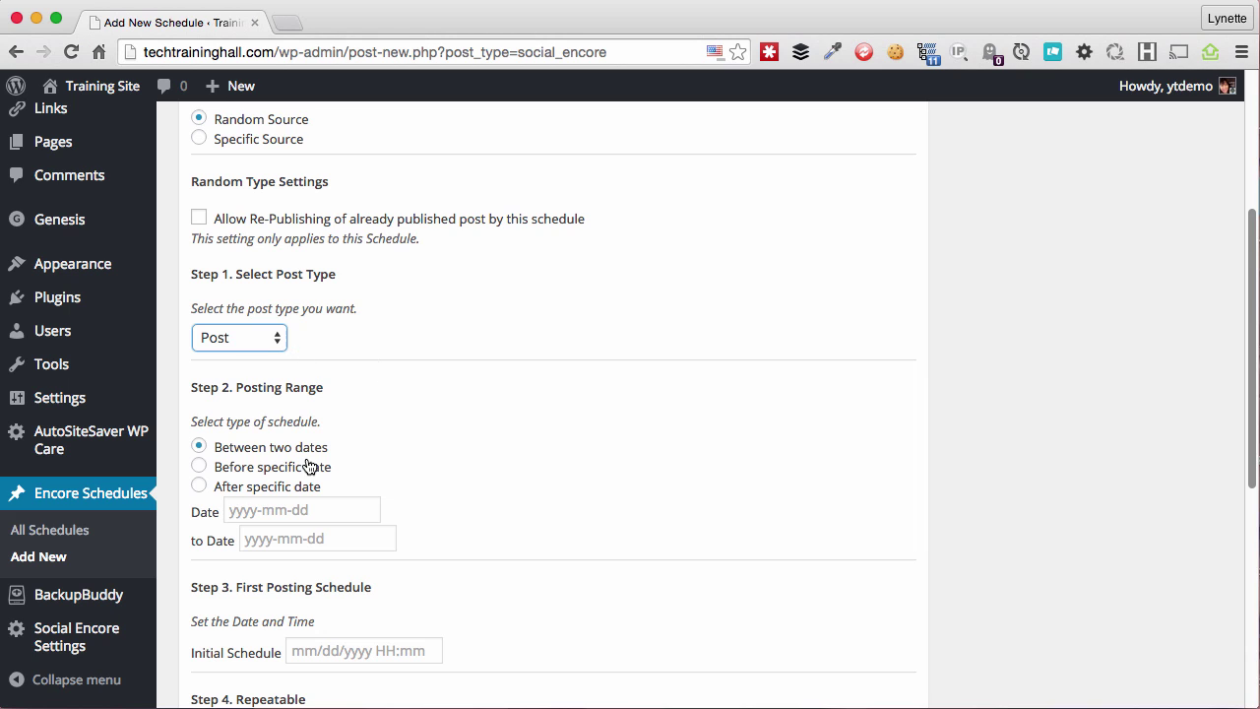
pyautogui.scroll(-3, 293, 414)
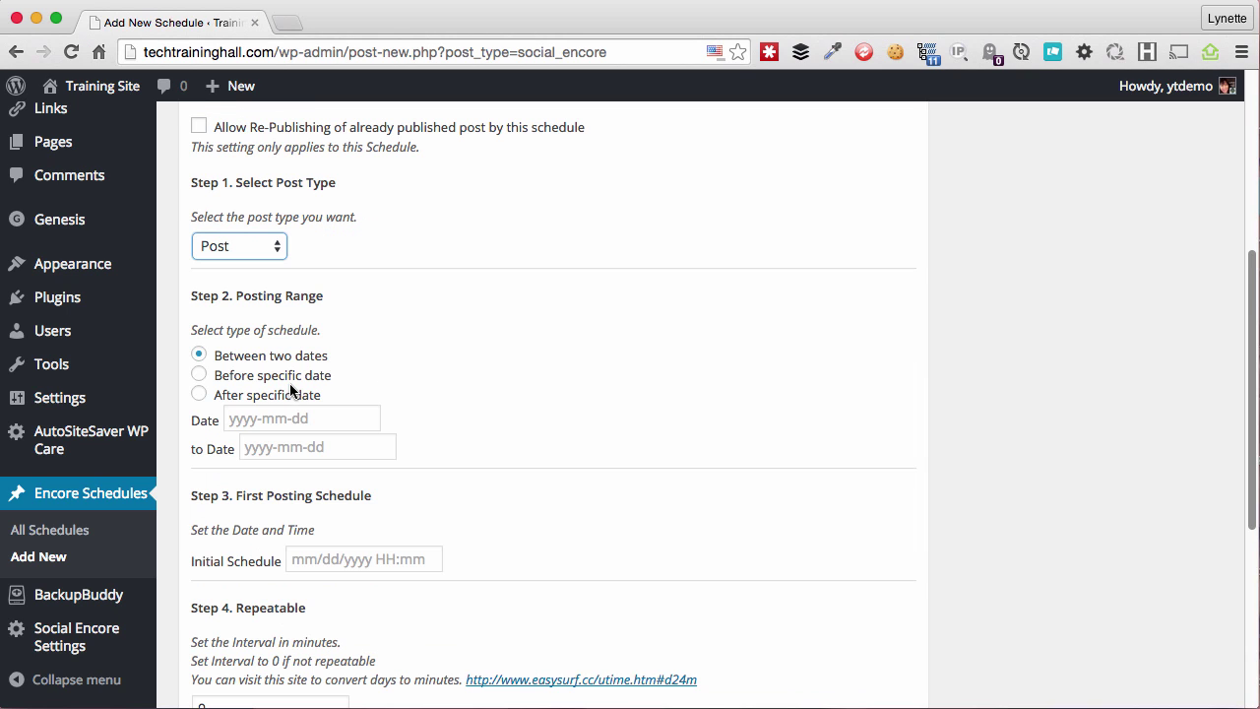
# - Try the range options: after 2015-08-23, then between 2015-08-01 and 2015-08-31
pyautogui.click(224, 396)
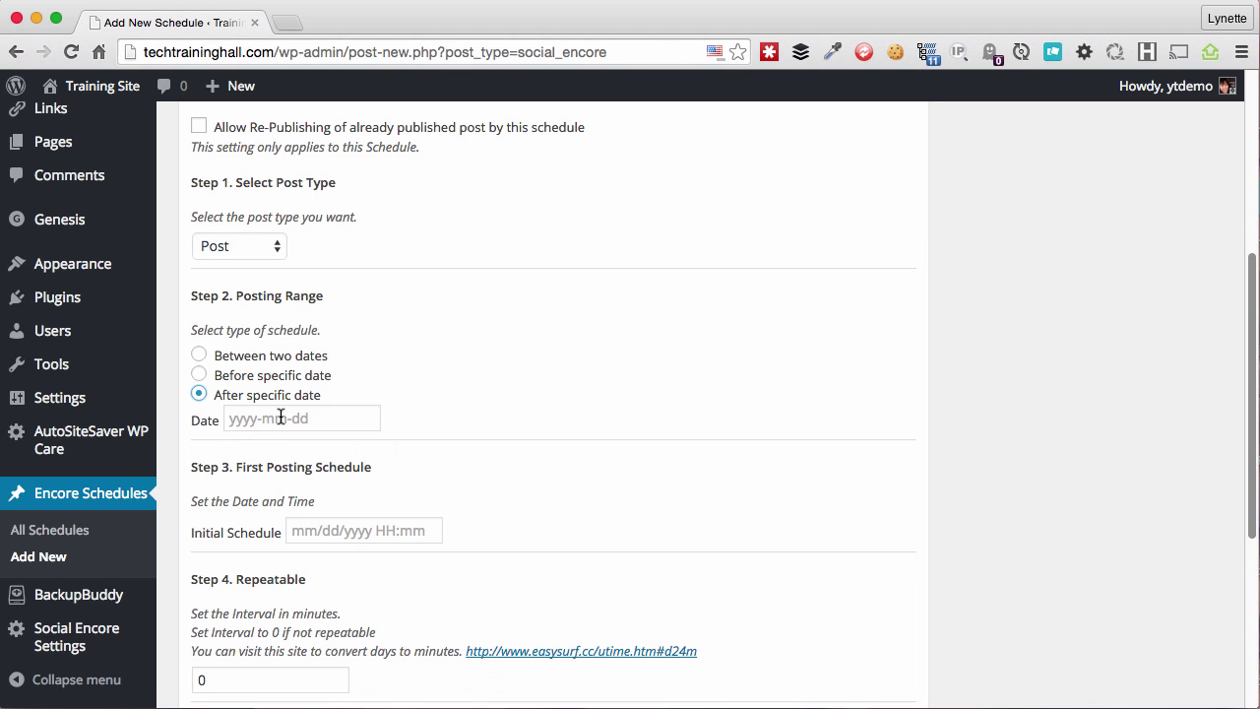
pyautogui.click(281, 418)
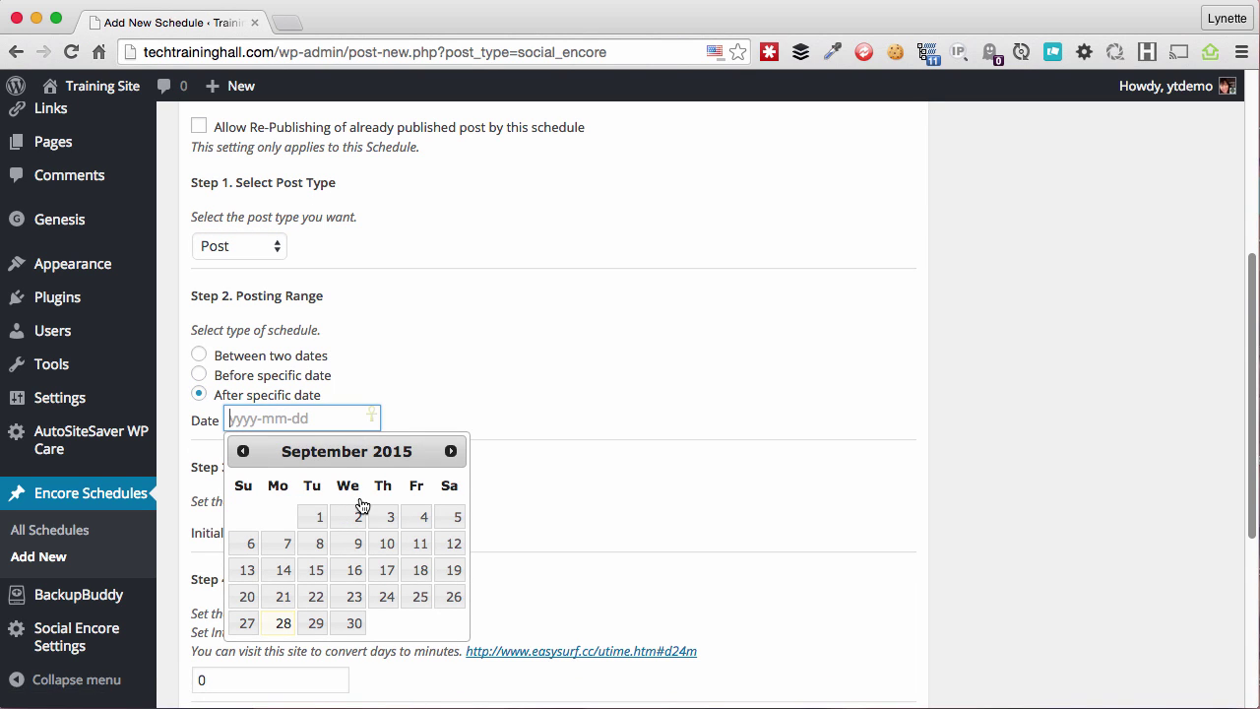
pyautogui.click(243, 451)
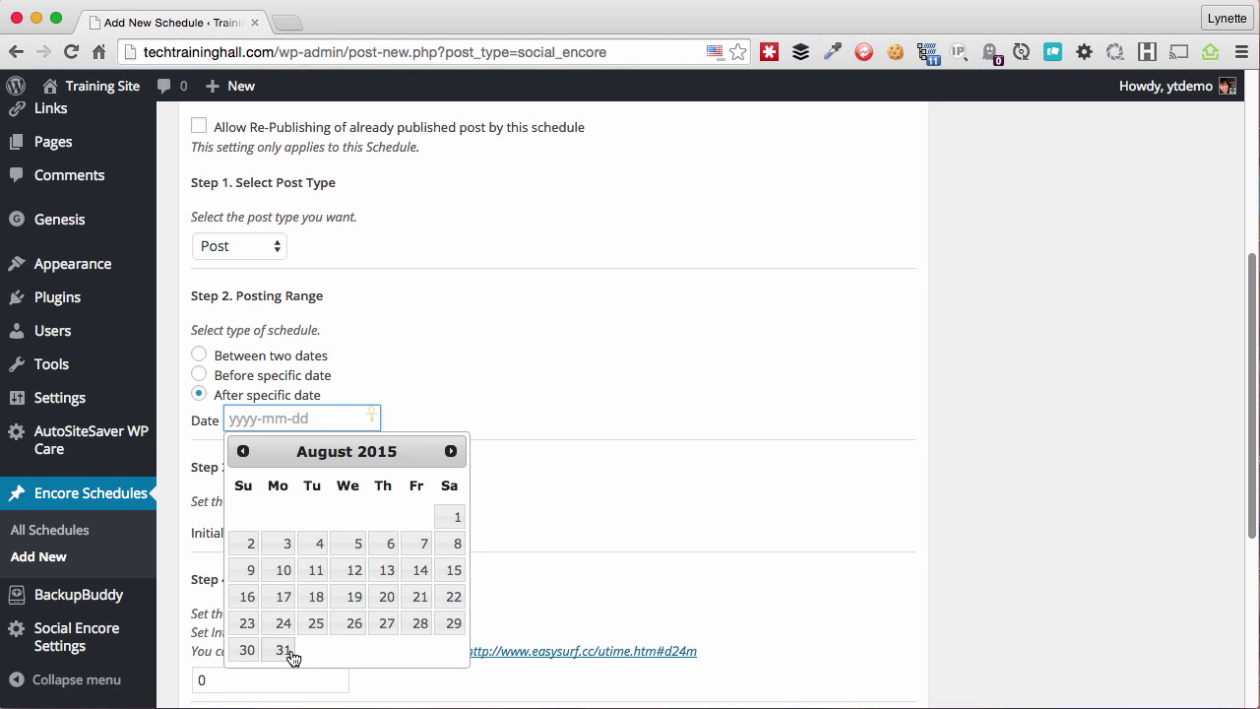
pyautogui.click(248, 623)
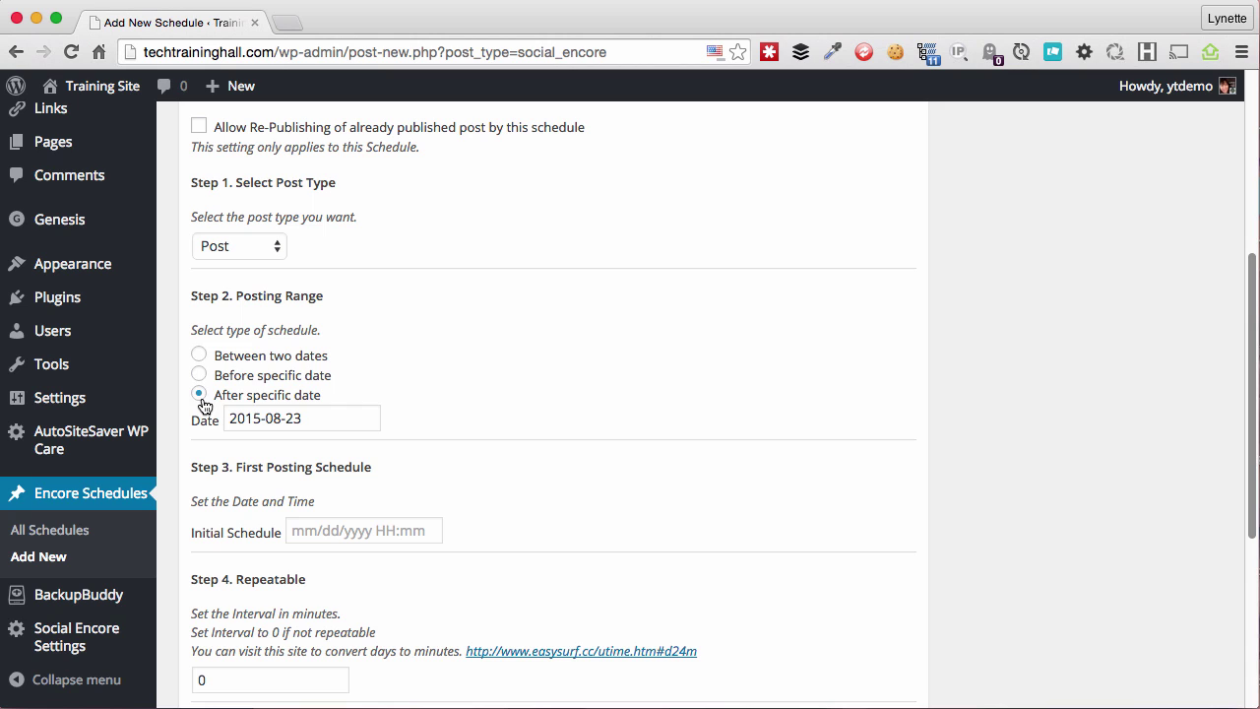
pyautogui.click(254, 359)
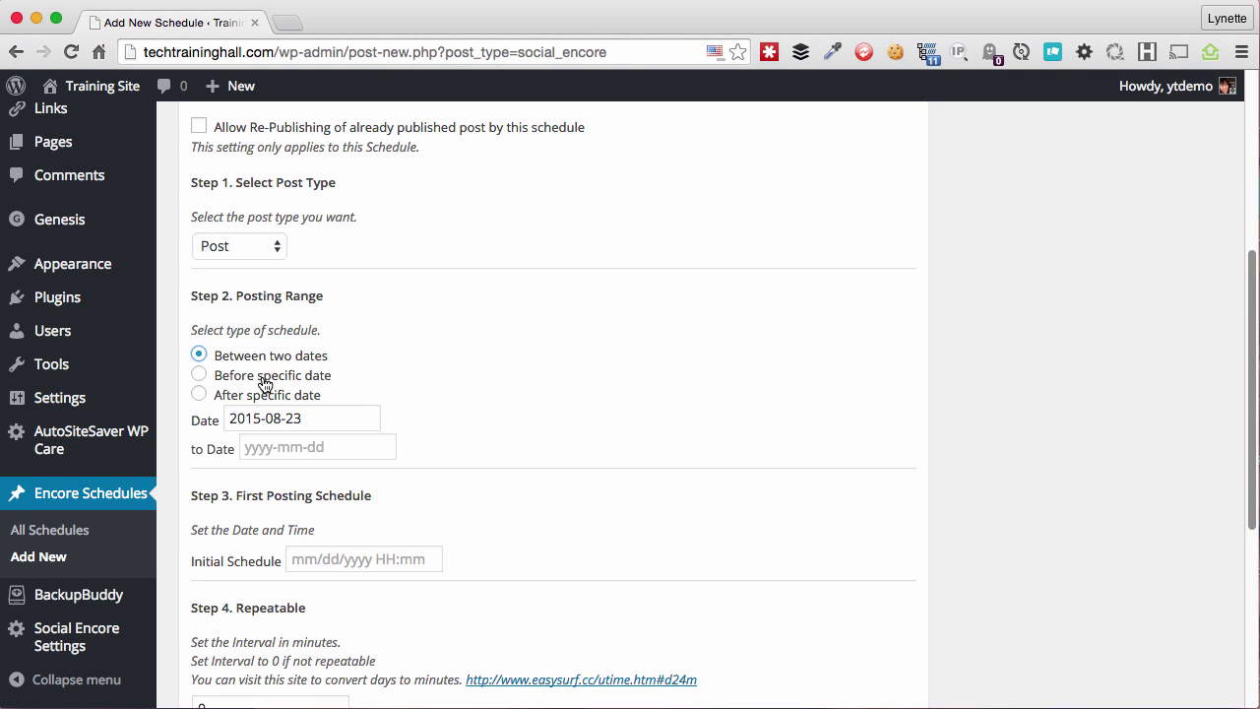
pyautogui.click(326, 419)
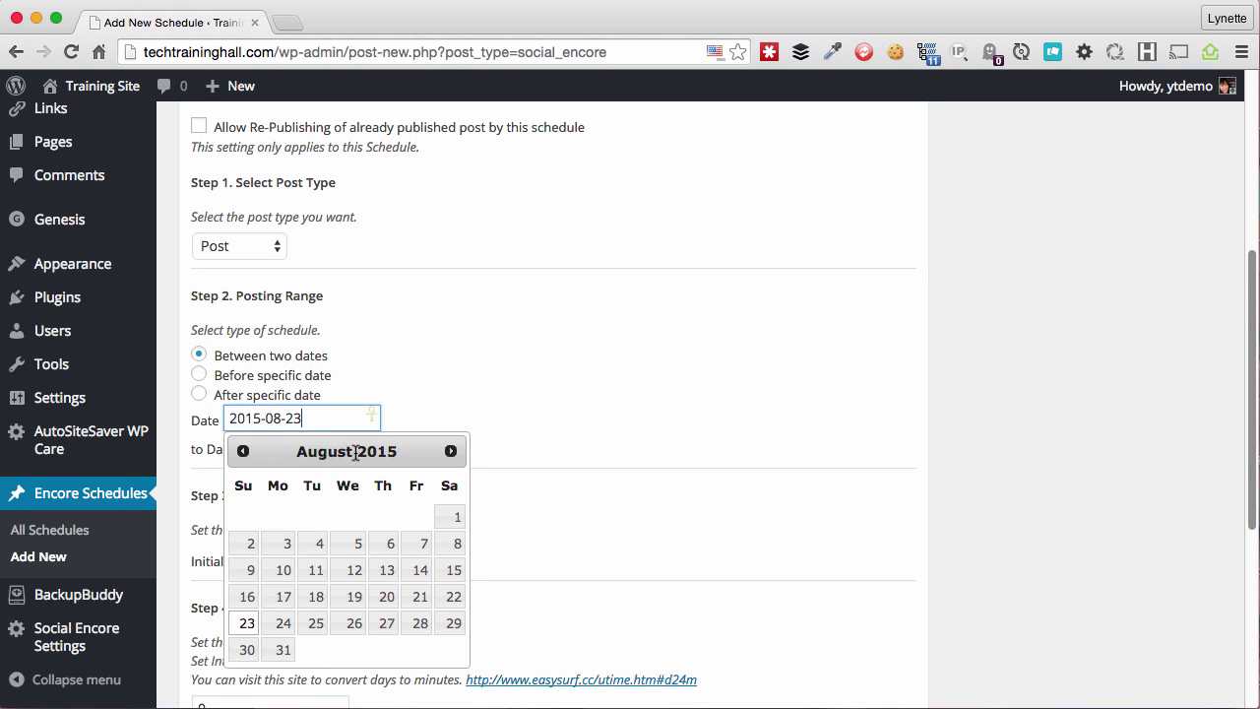
pyautogui.click(449, 516)
pyautogui.click(293, 449)
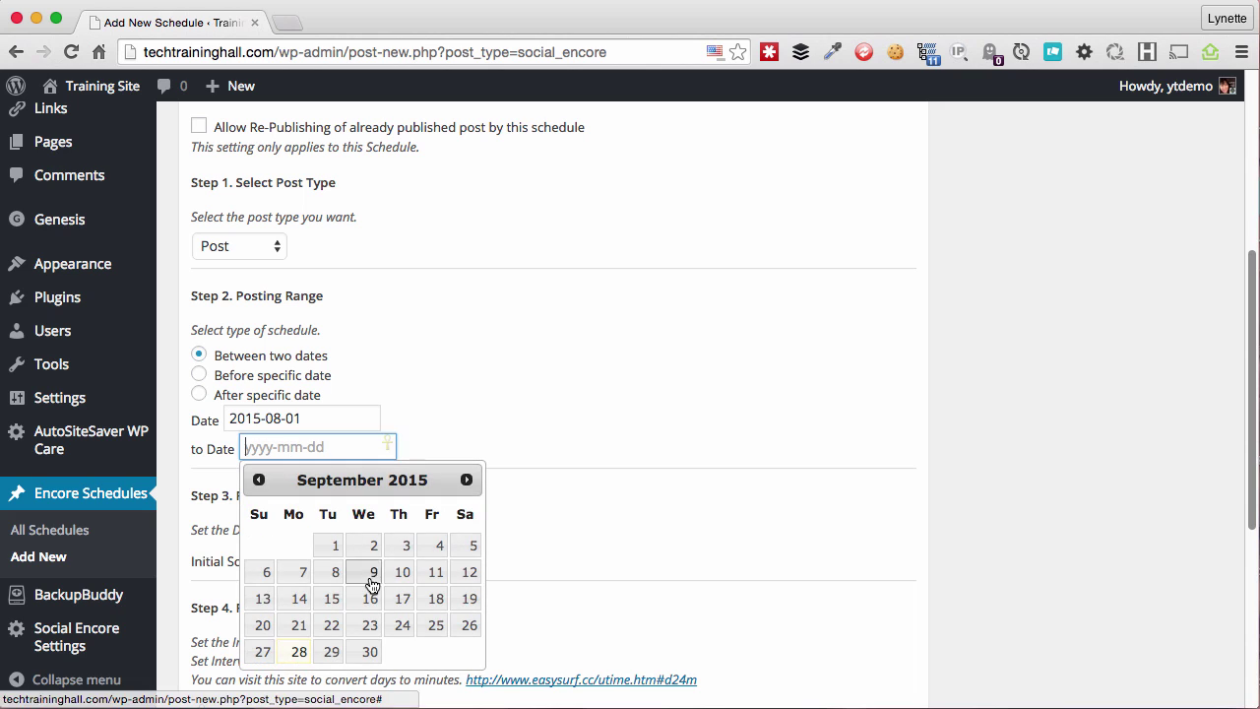
pyautogui.click(259, 479)
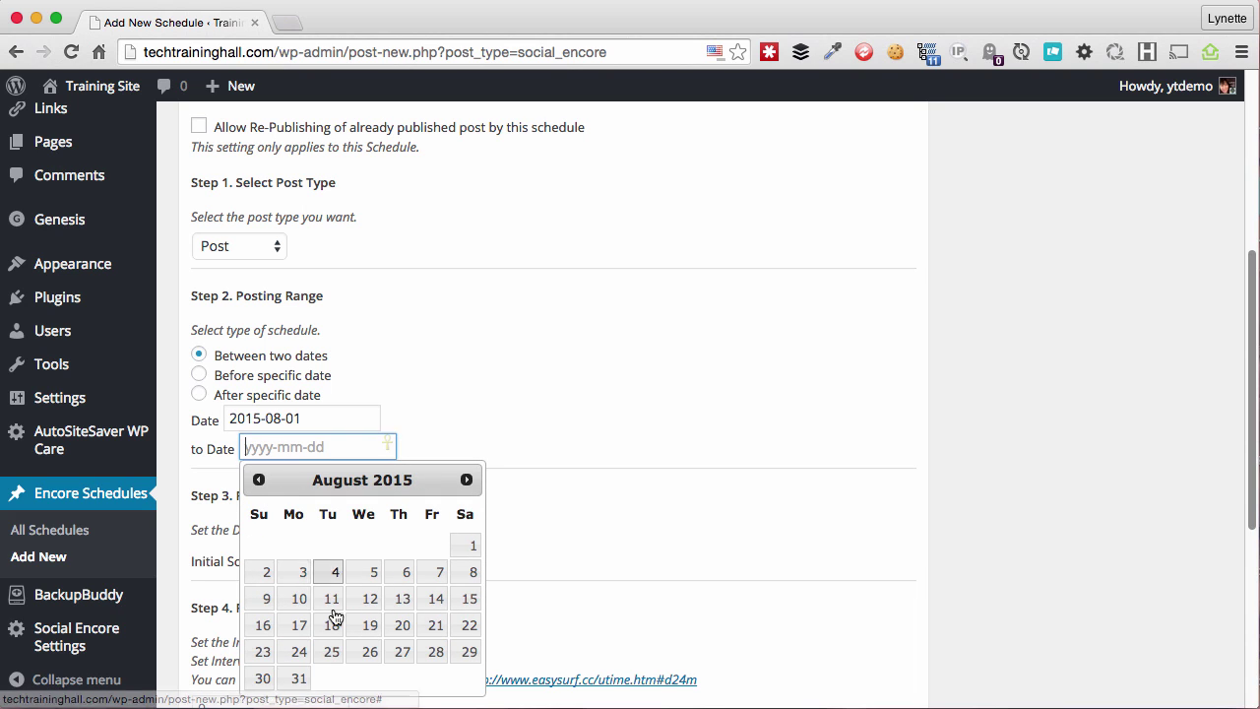
pyautogui.click(299, 677)
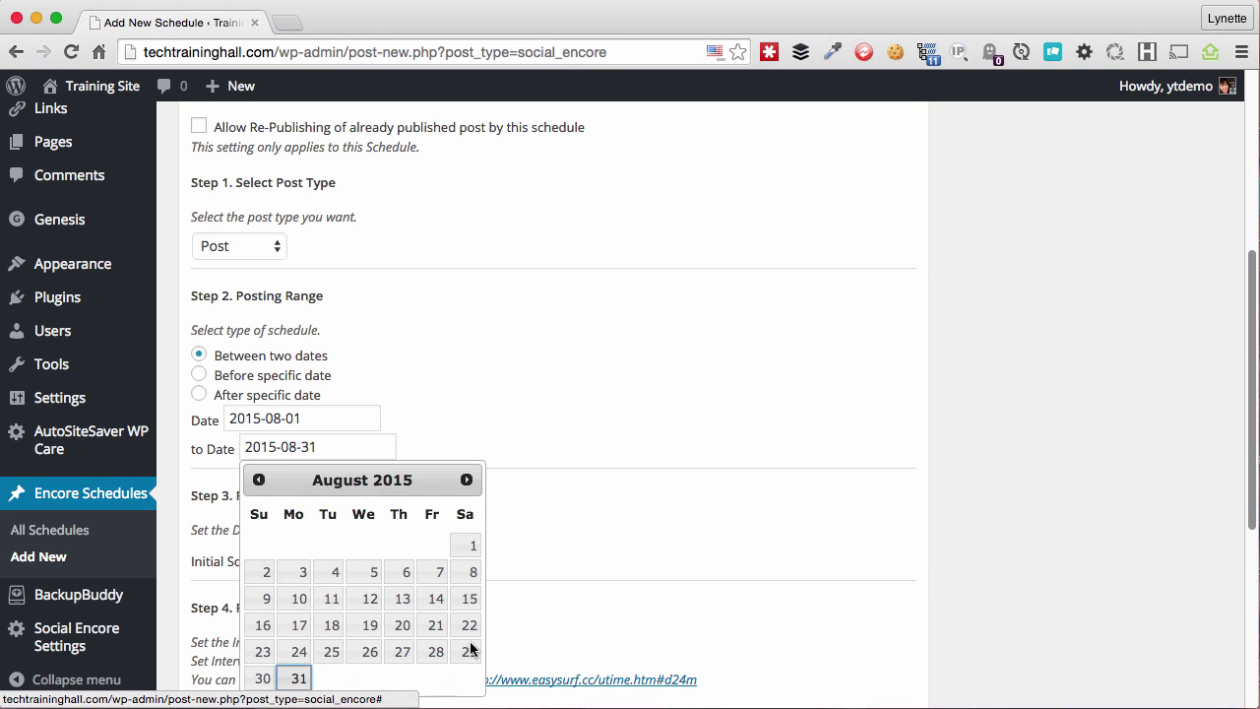
# - Settle the posting range on After specific date, 2015-08-23
pyautogui.click(300, 379)
pyautogui.click(301, 417)
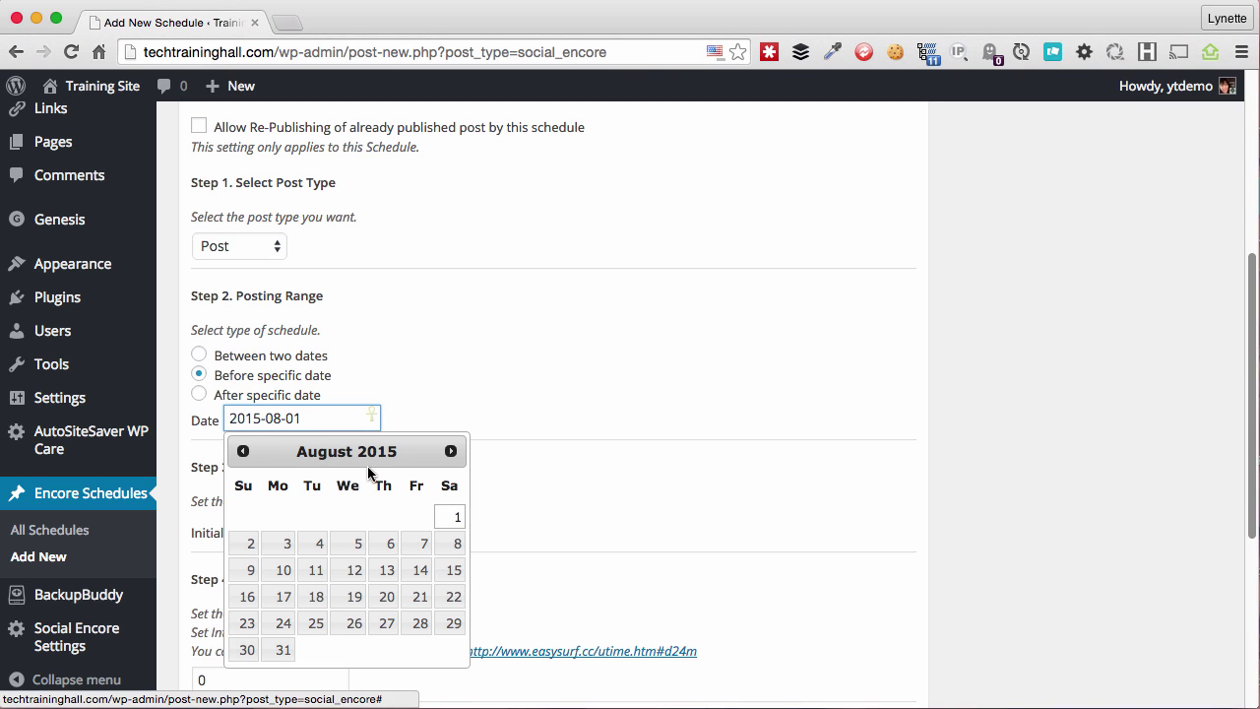
pyautogui.doubleClick(261, 397)
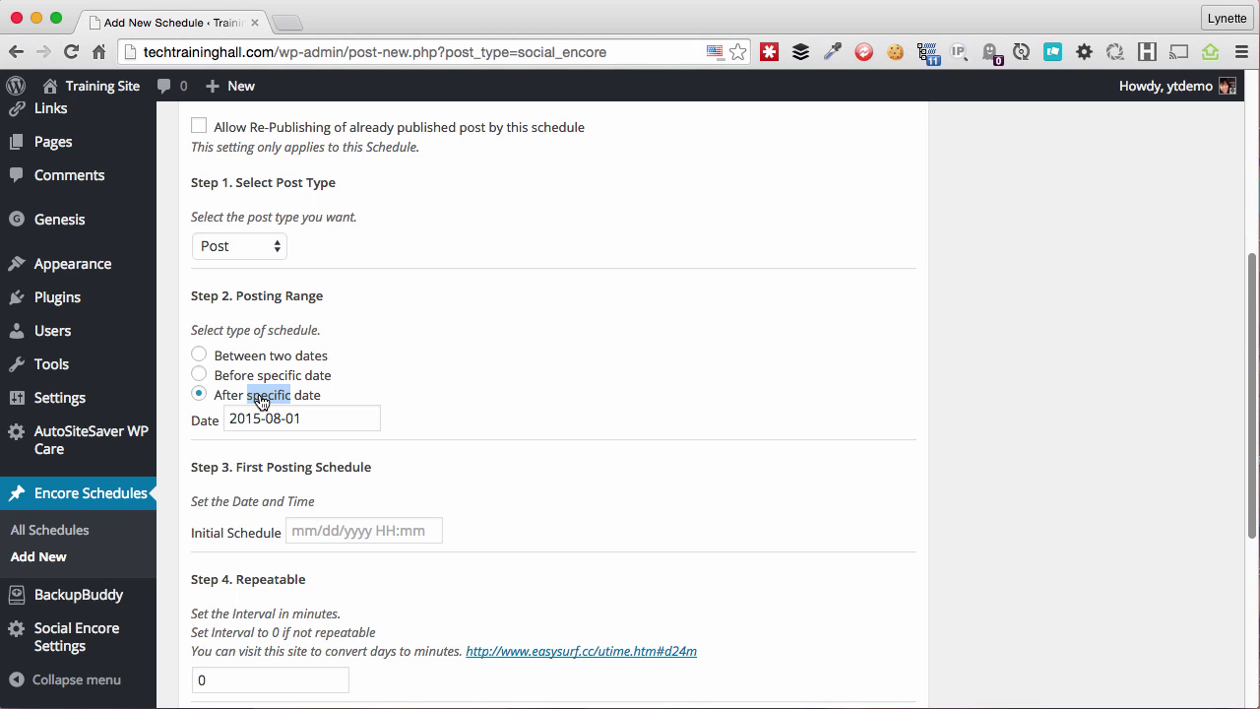
pyautogui.click(297, 411)
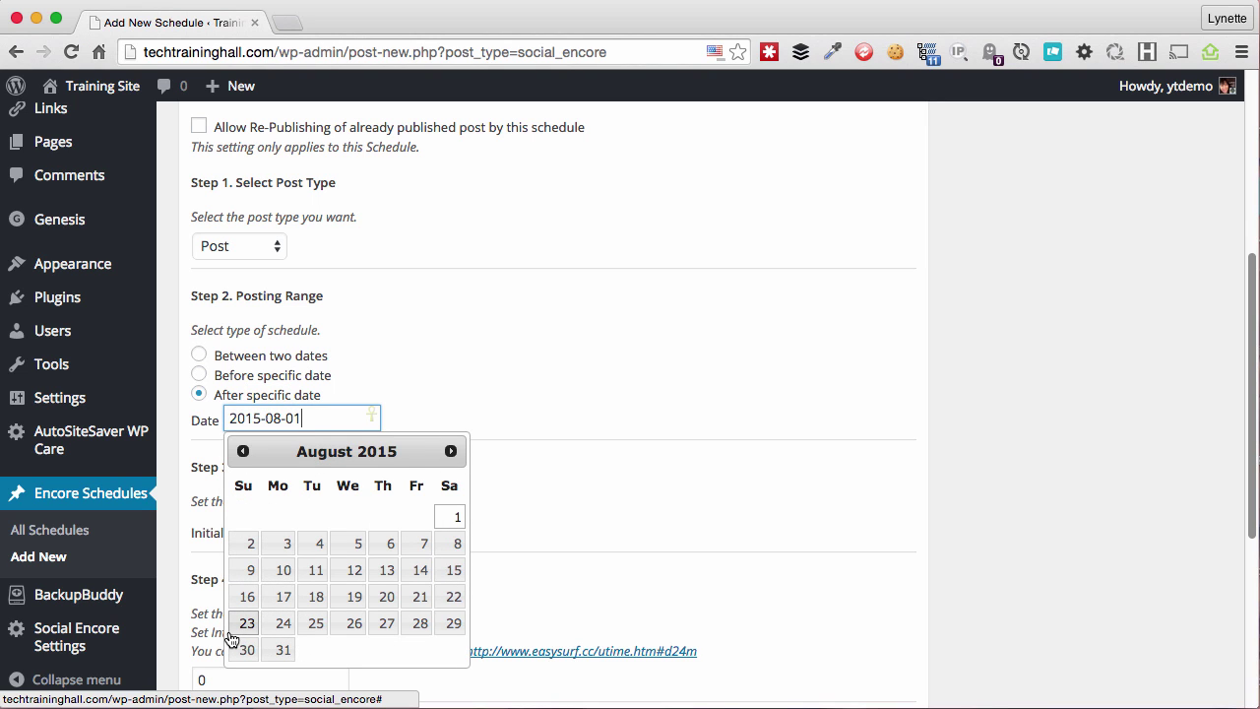
pyautogui.click(236, 630)
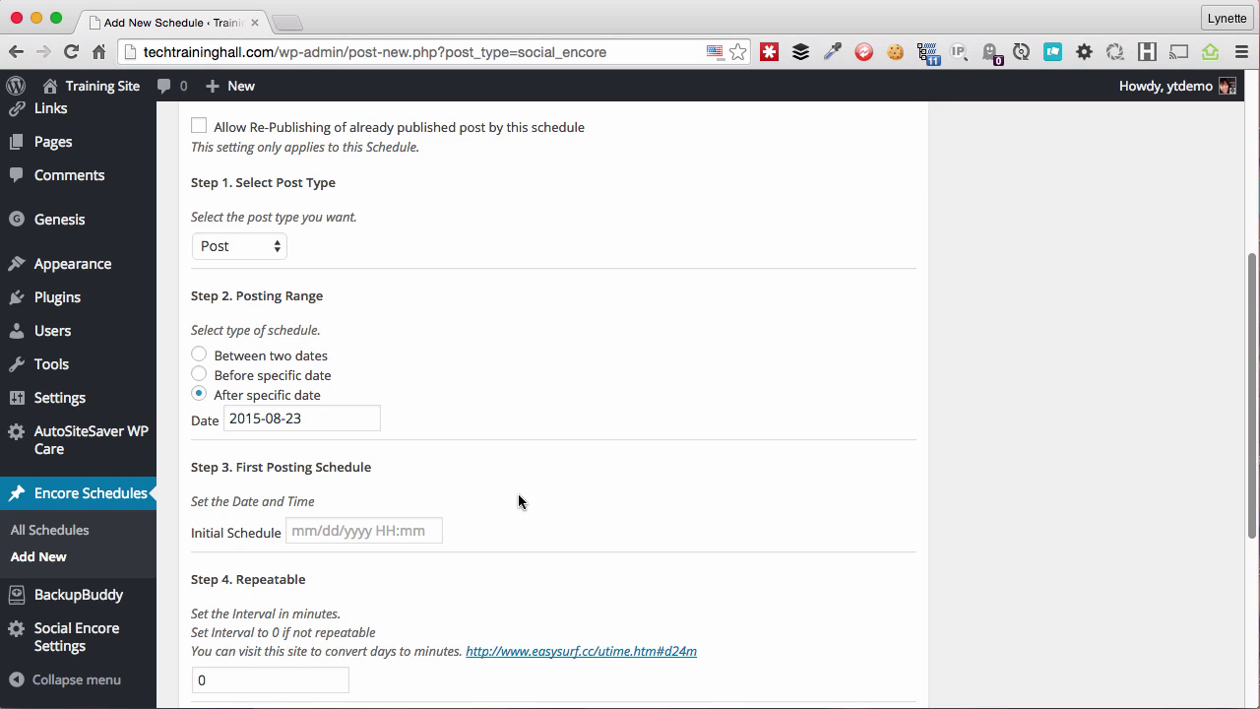
# - Set the schedule's first posting to 09/28/2015 at 17:38
pyautogui.scroll(-2, 517, 493)
pyautogui.click(382, 427)
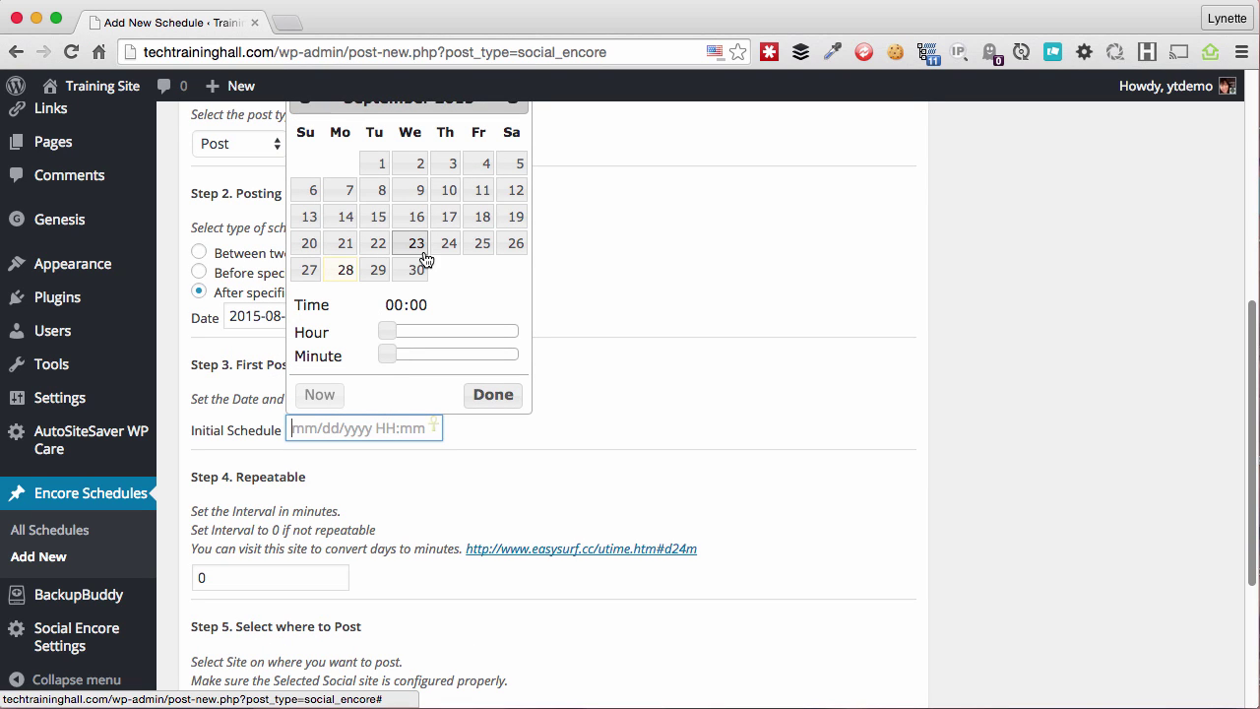
pyautogui.moveTo(438, 353); pyautogui.dragTo(473, 353)
pyautogui.moveTo(386, 330); pyautogui.dragTo(455, 330)
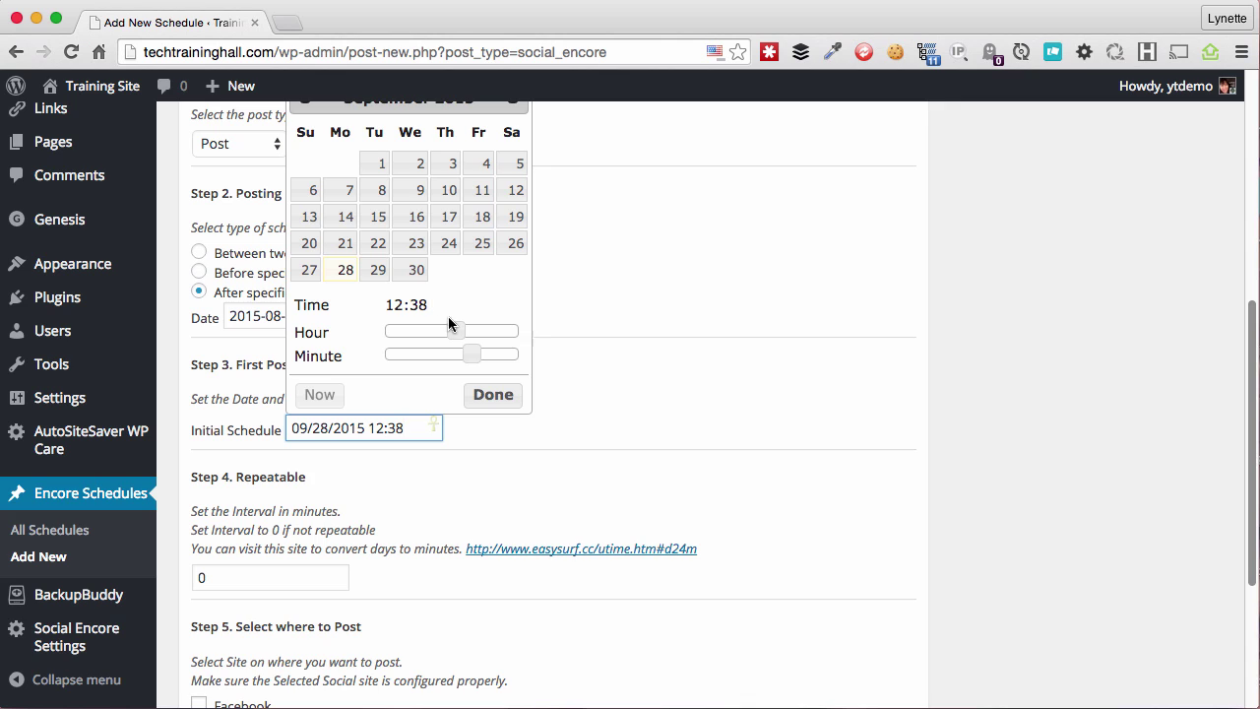
pyautogui.click(483, 328)
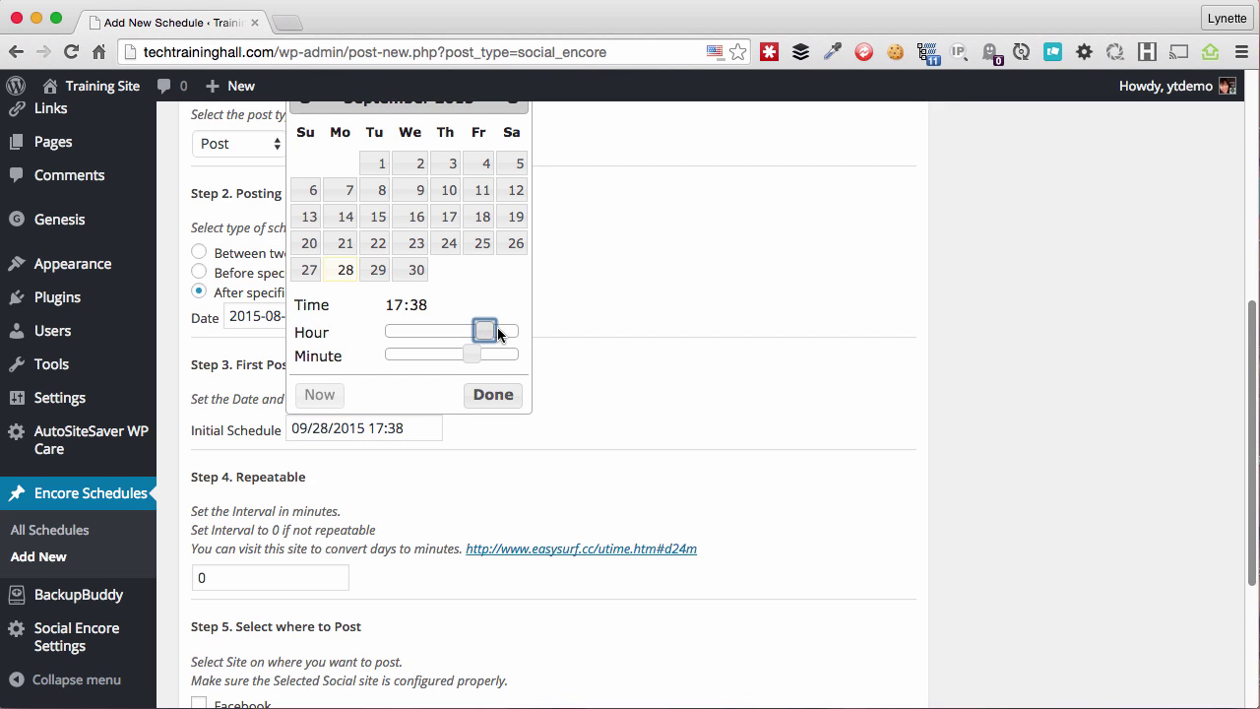
pyautogui.click(483, 394)
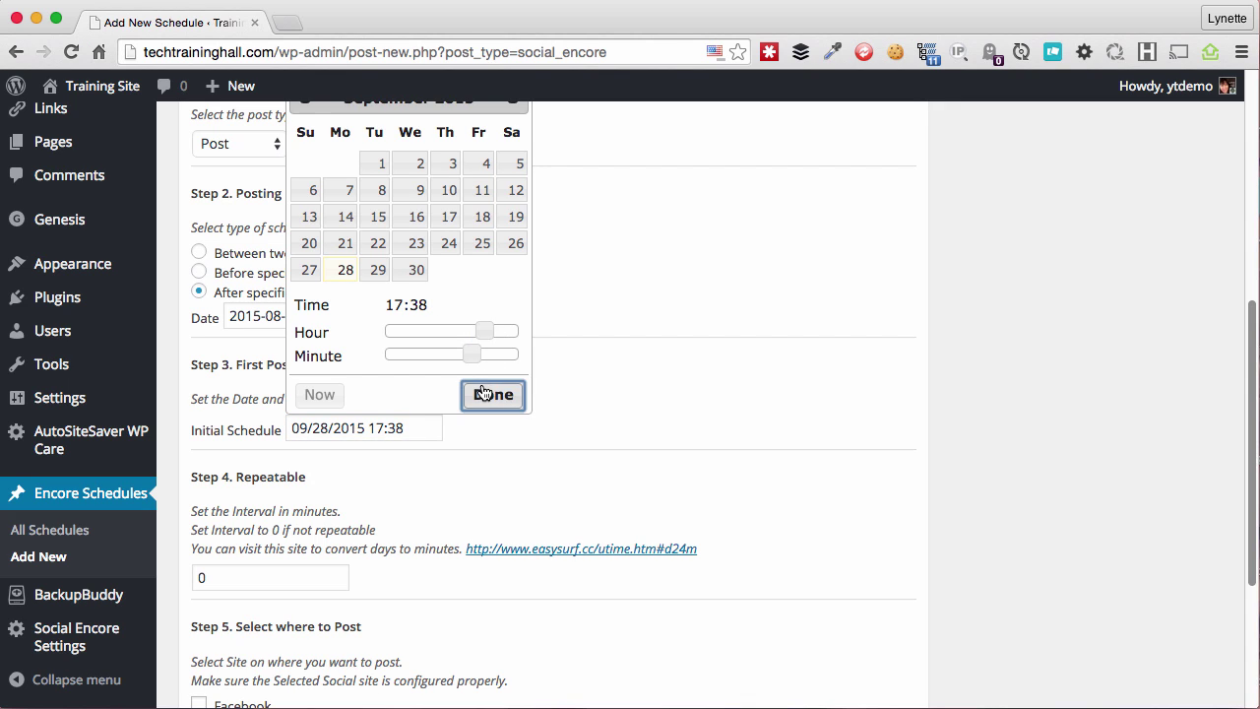
pyautogui.scroll(-2, 210, 478)
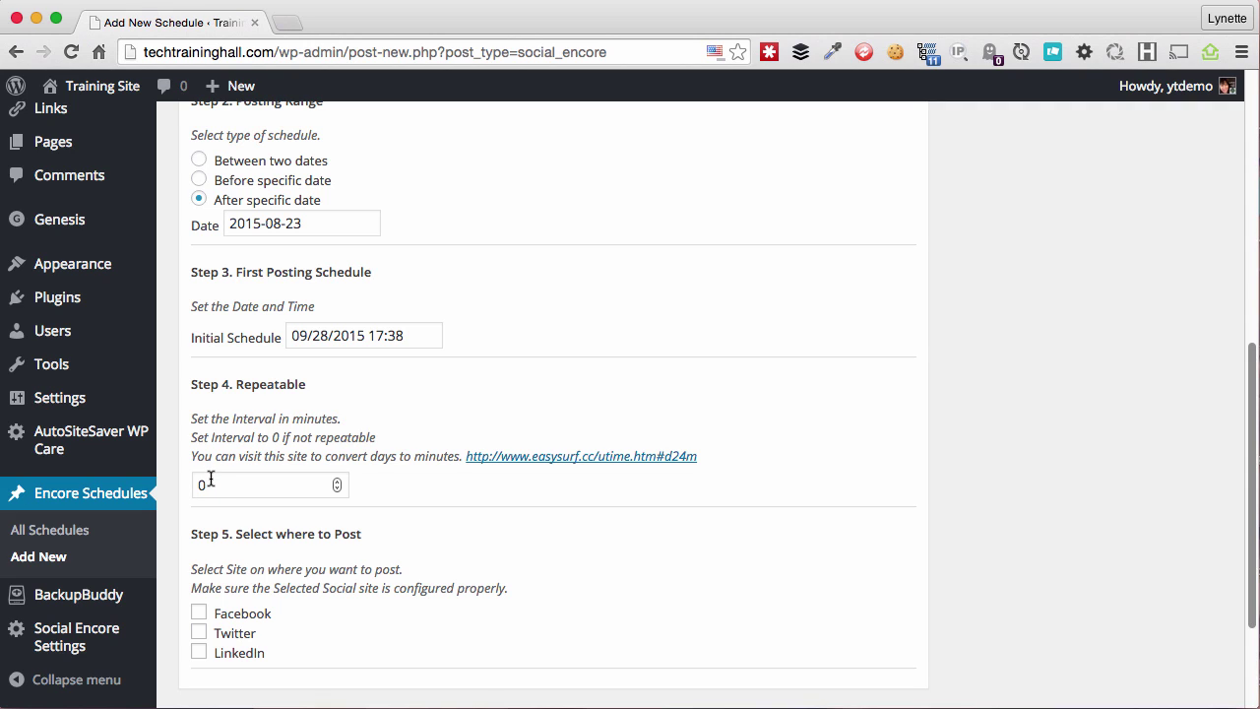
pyautogui.doubleClick(210, 478)
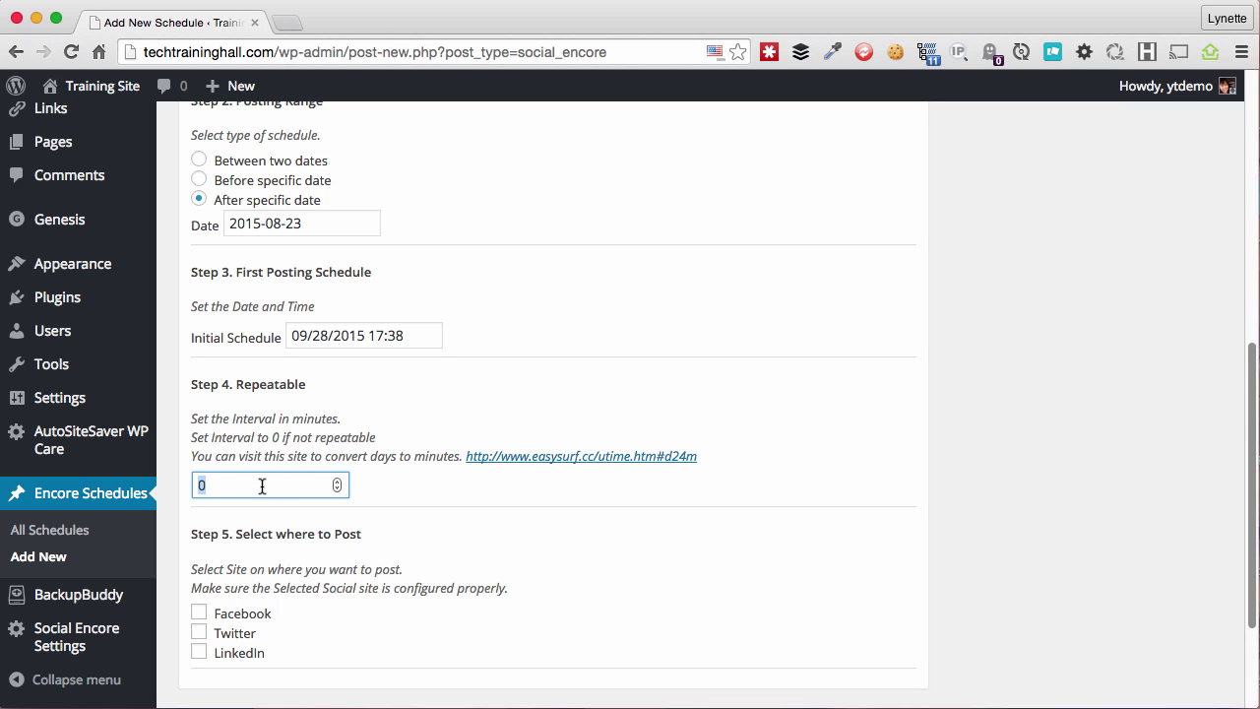
# - Repeat every 60 minutes to Facebook, Twitter and LinkedIn, and publish the schedule
pyautogui.write('60')
pyautogui.scroll(-3, 211, 443)
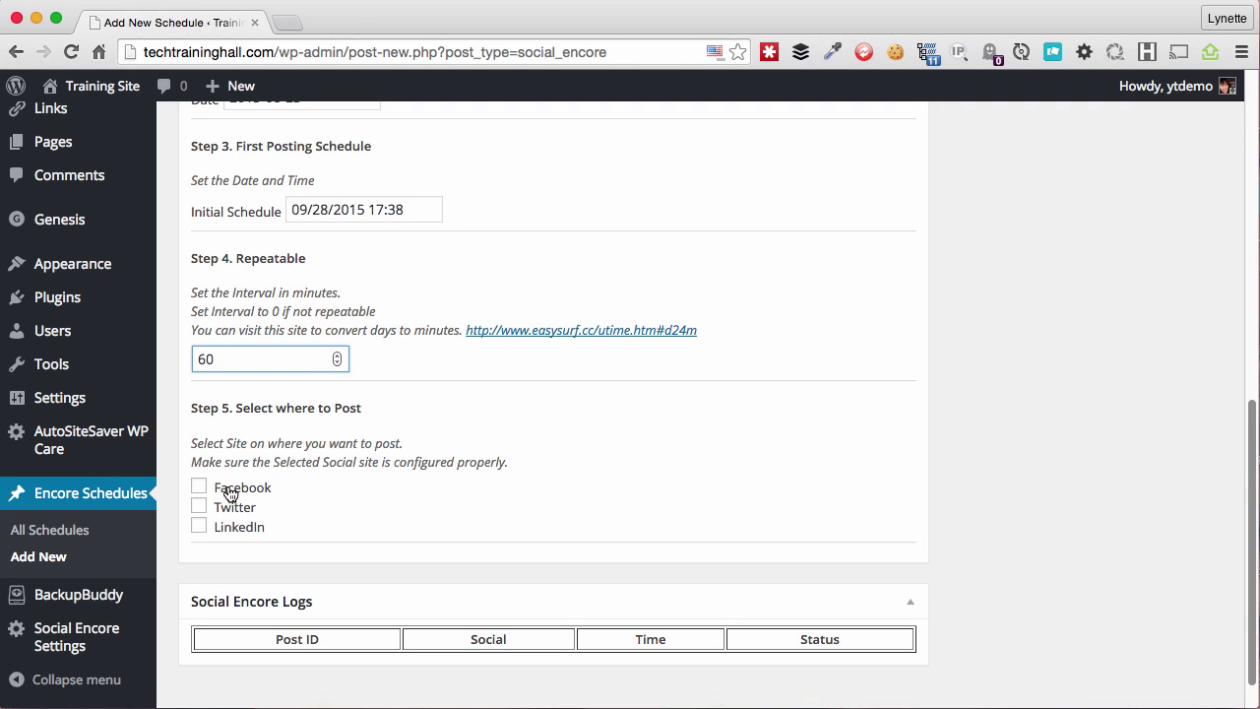
pyautogui.click(229, 492)
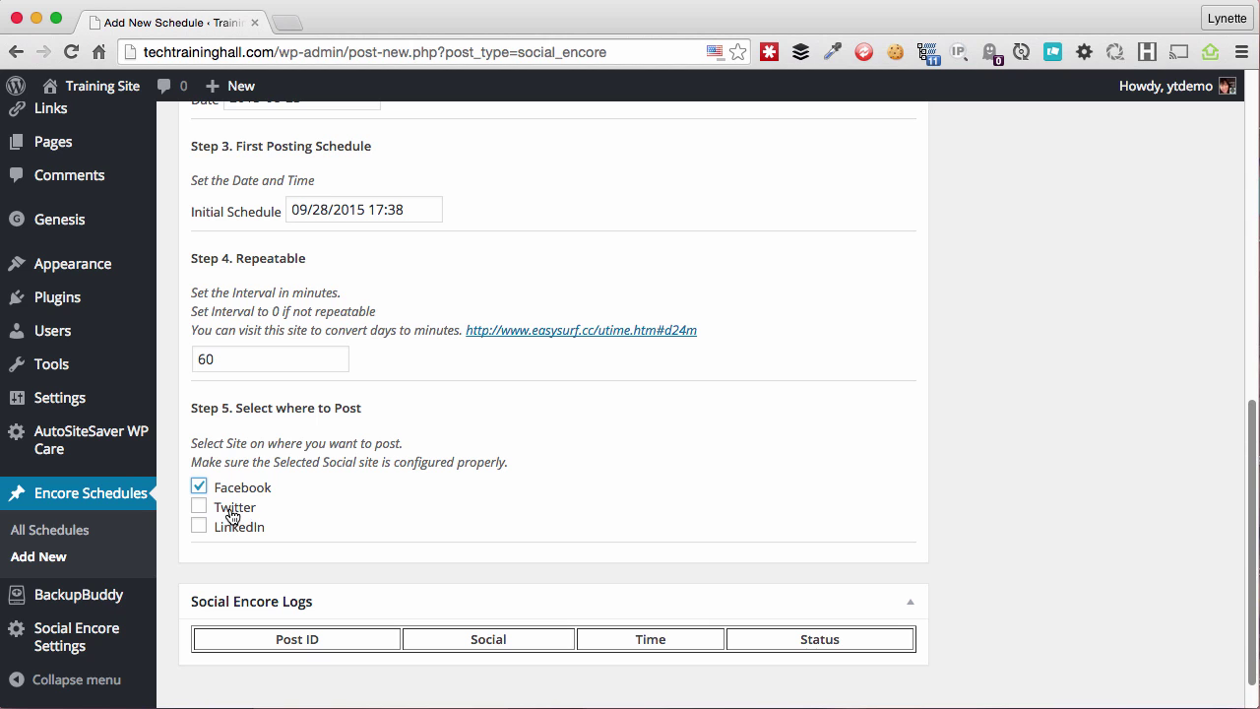
pyautogui.click(231, 508)
pyautogui.click(229, 526)
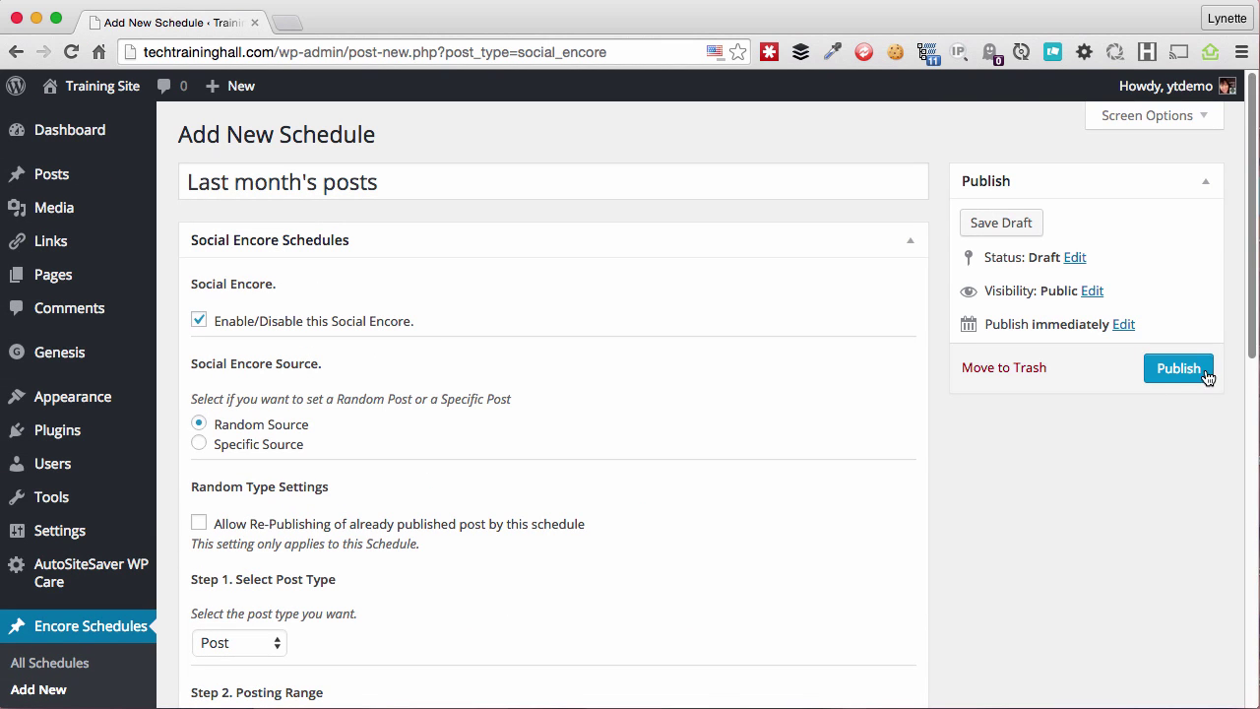
pyautogui.click(1205, 374)
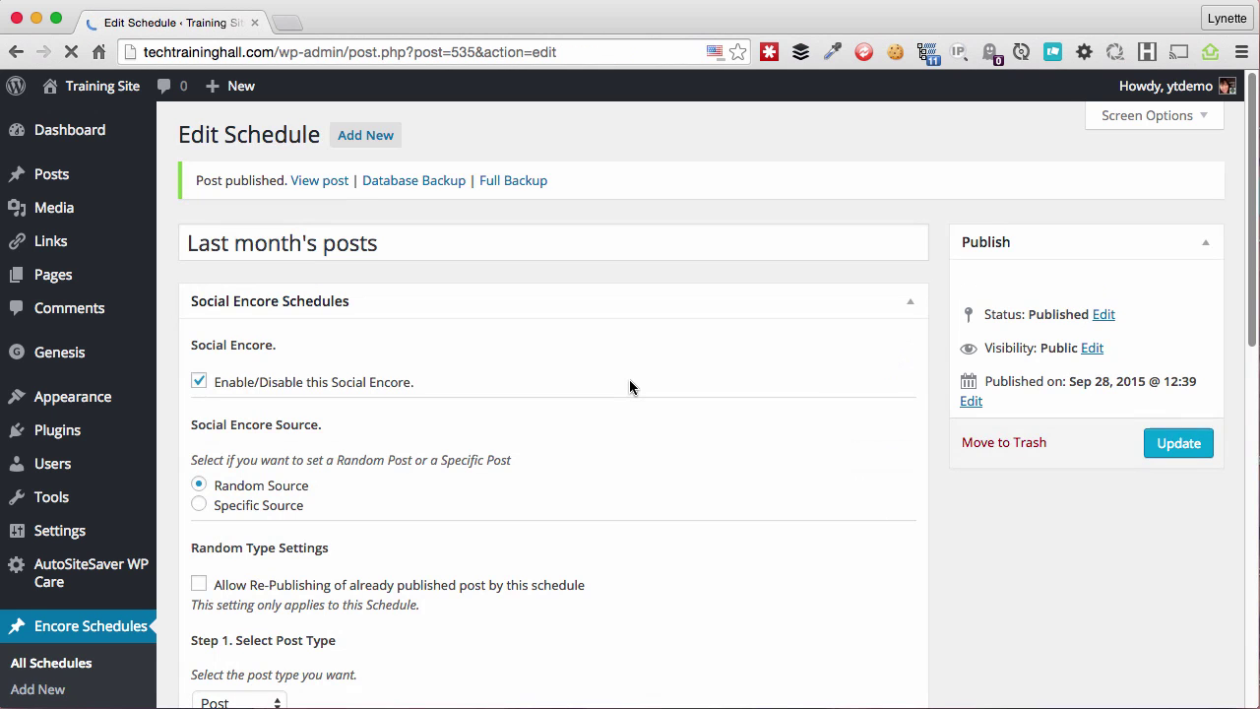
# - Review the published 'Last month's posts' schedule, then start another new schedule
pyautogui.scroll(-1, 630, 387)
pyautogui.scroll(-5, 630, 387)
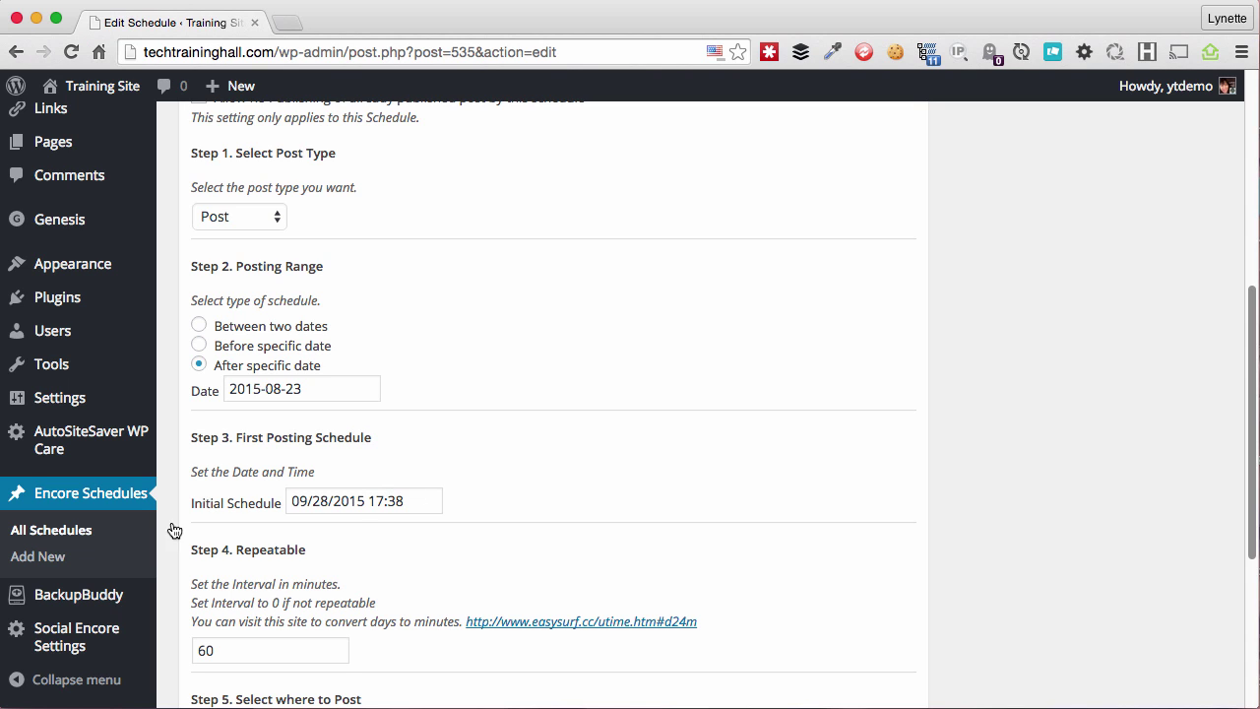
pyautogui.click(30, 567)
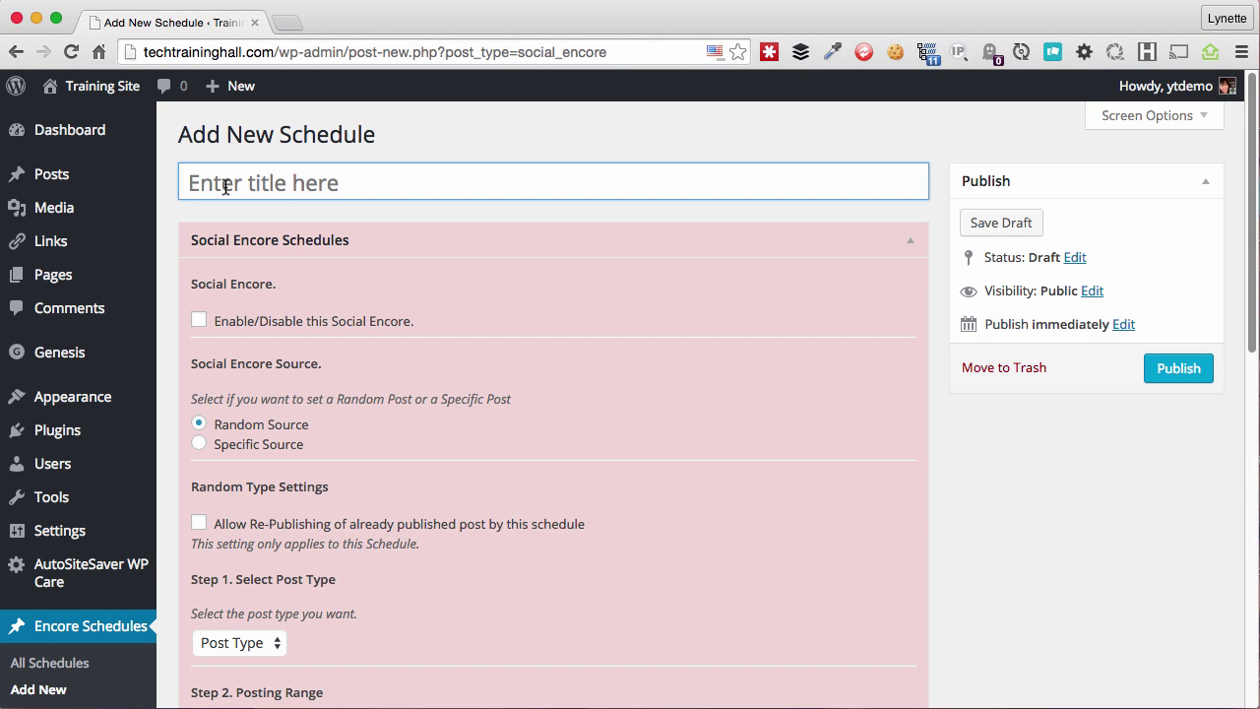
# - Title the new schedule 'Special Offer Post', enable it, and choose Specific Source
pyautogui.write('Special Offer Post')
pyautogui.doubleClick(279, 321)
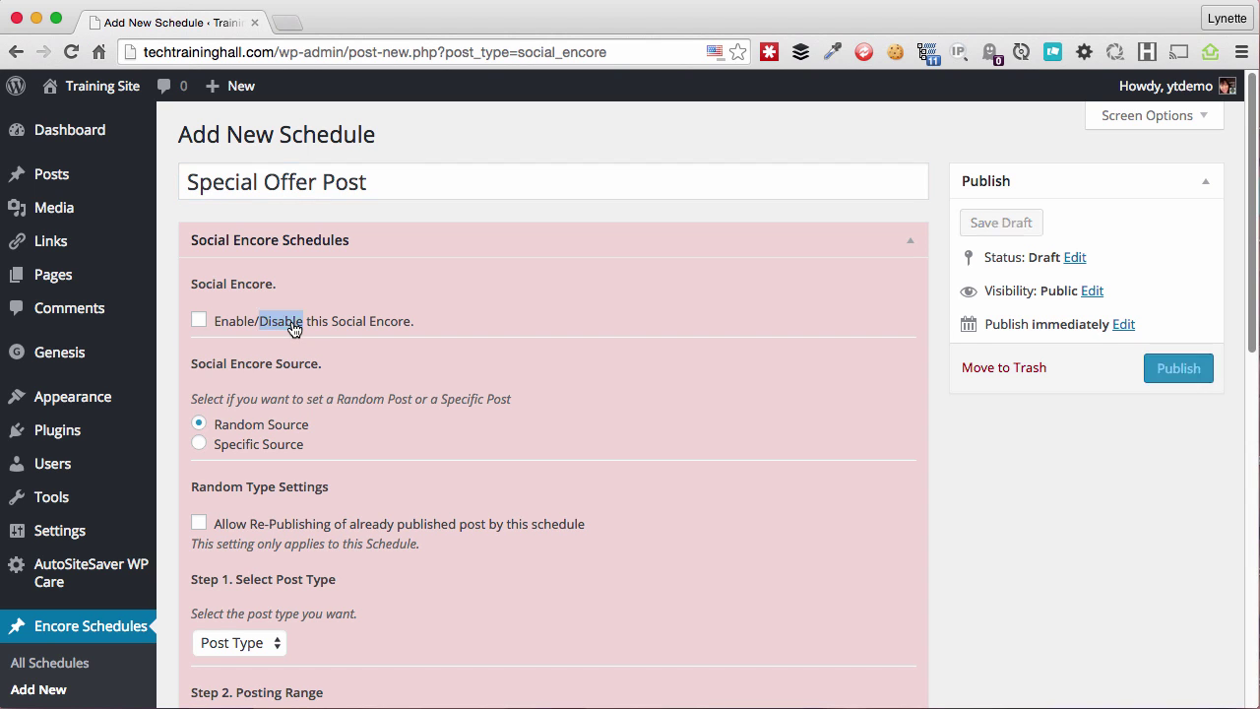
pyautogui.click(244, 326)
pyautogui.click(259, 444)
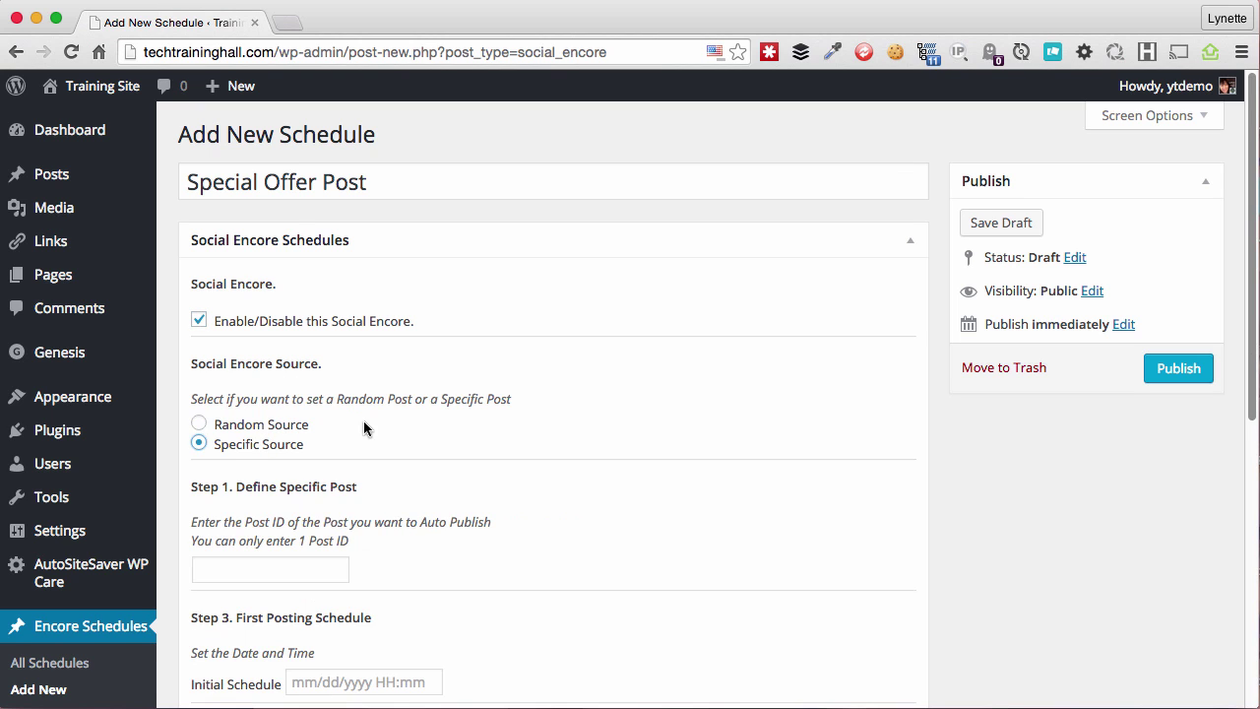
pyautogui.scroll(-3, 378, 423)
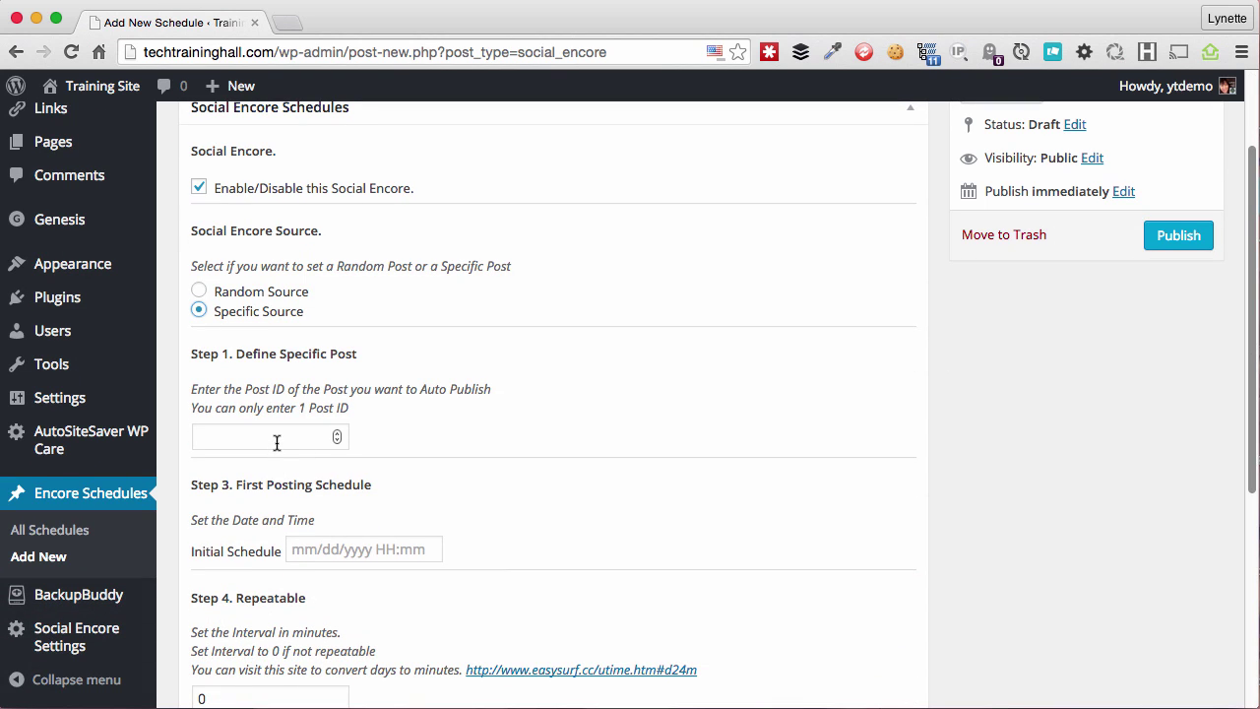
pyautogui.click(275, 444)
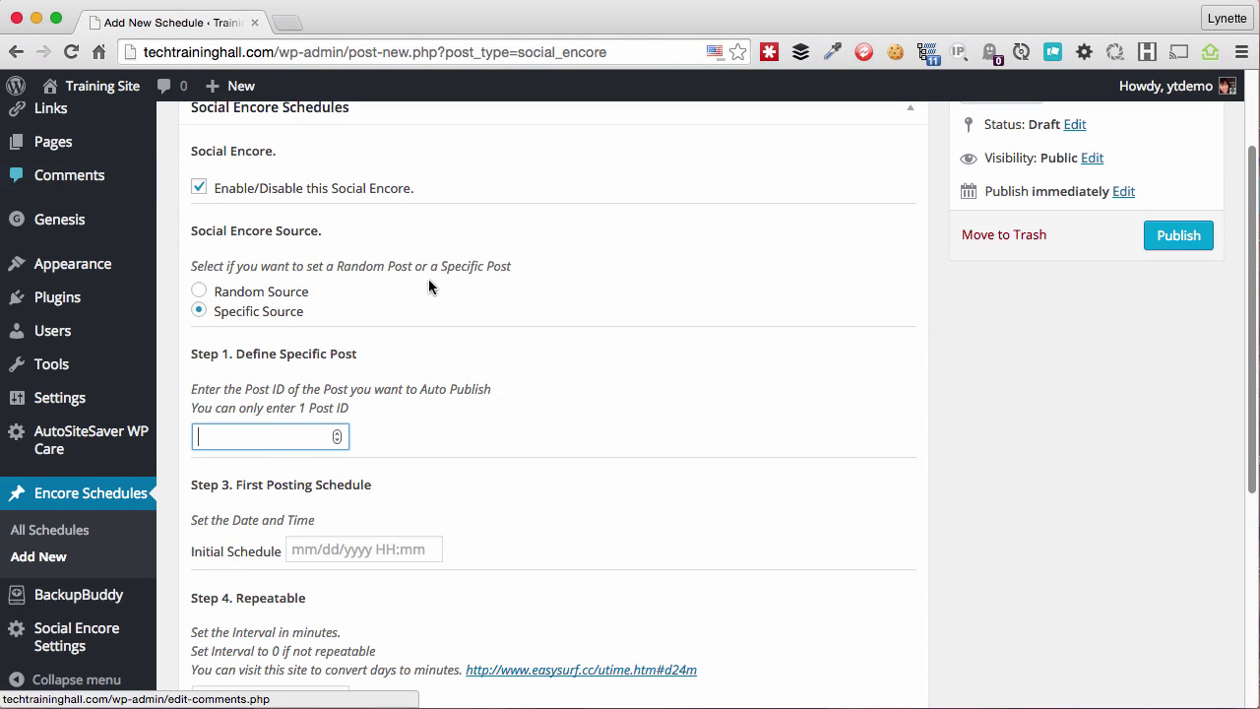
# - Copy post ID 438 from the 'Another test by webhook' Edit Post address
pyautogui.scroll(3, 452, 280)
pyautogui.moveTo(103, 169)
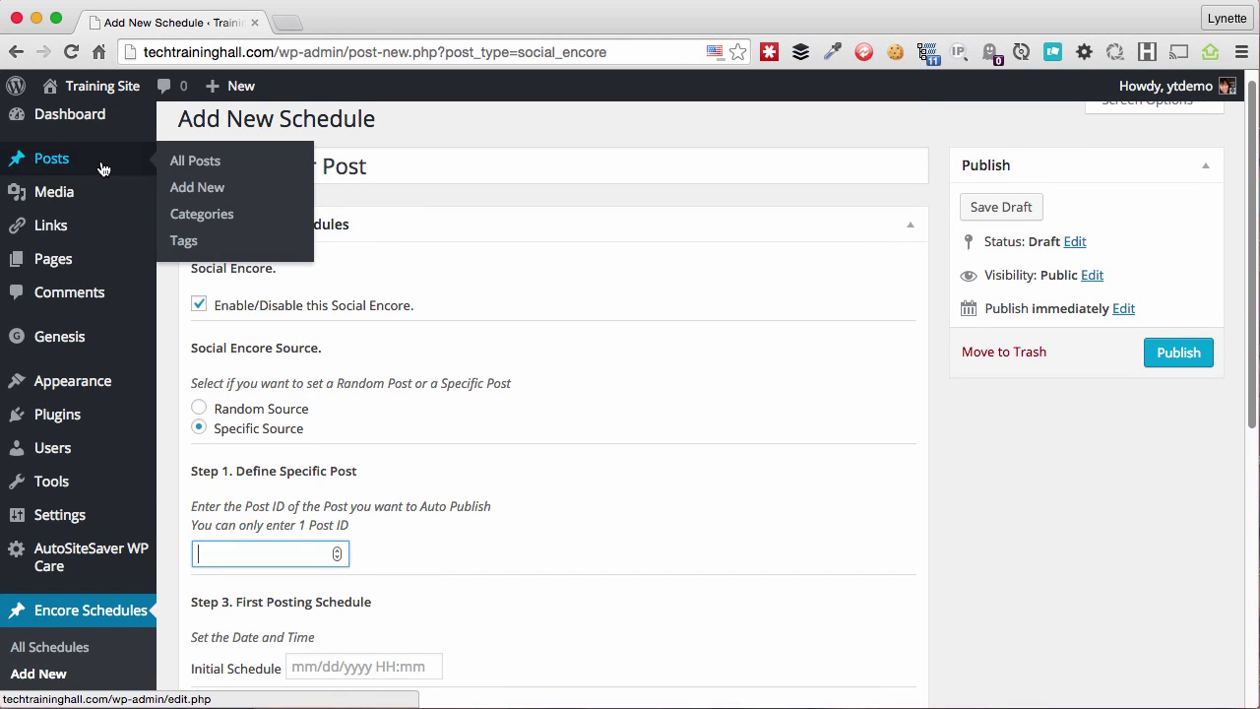
pyautogui.keyDown('super'); pyautogui.click(186, 160); pyautogui.keyUp('super')
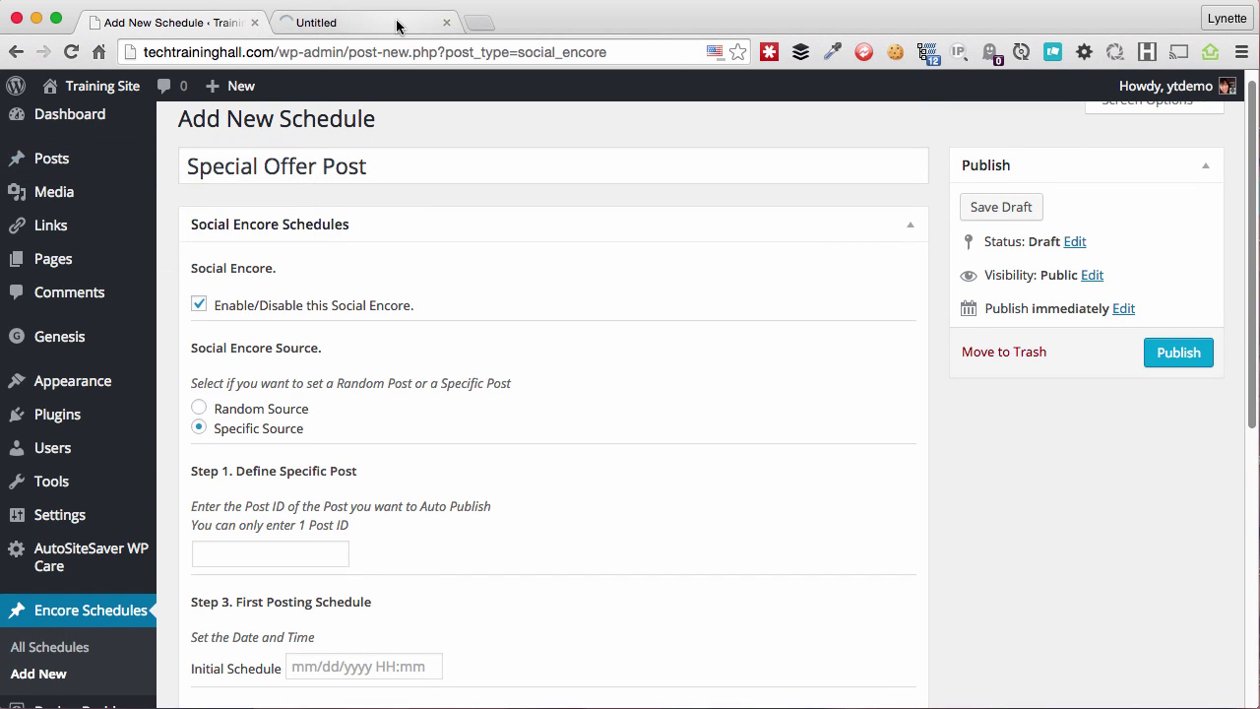
pyautogui.click(397, 27)
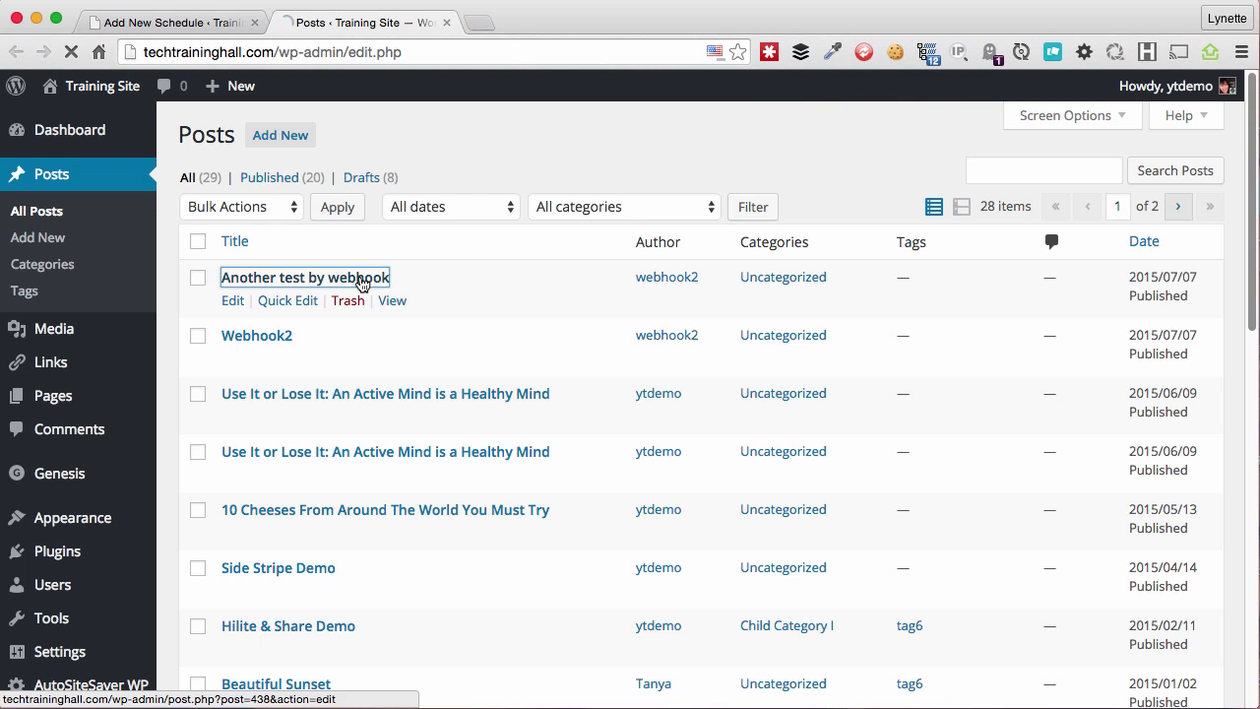
pyautogui.click(361, 280)
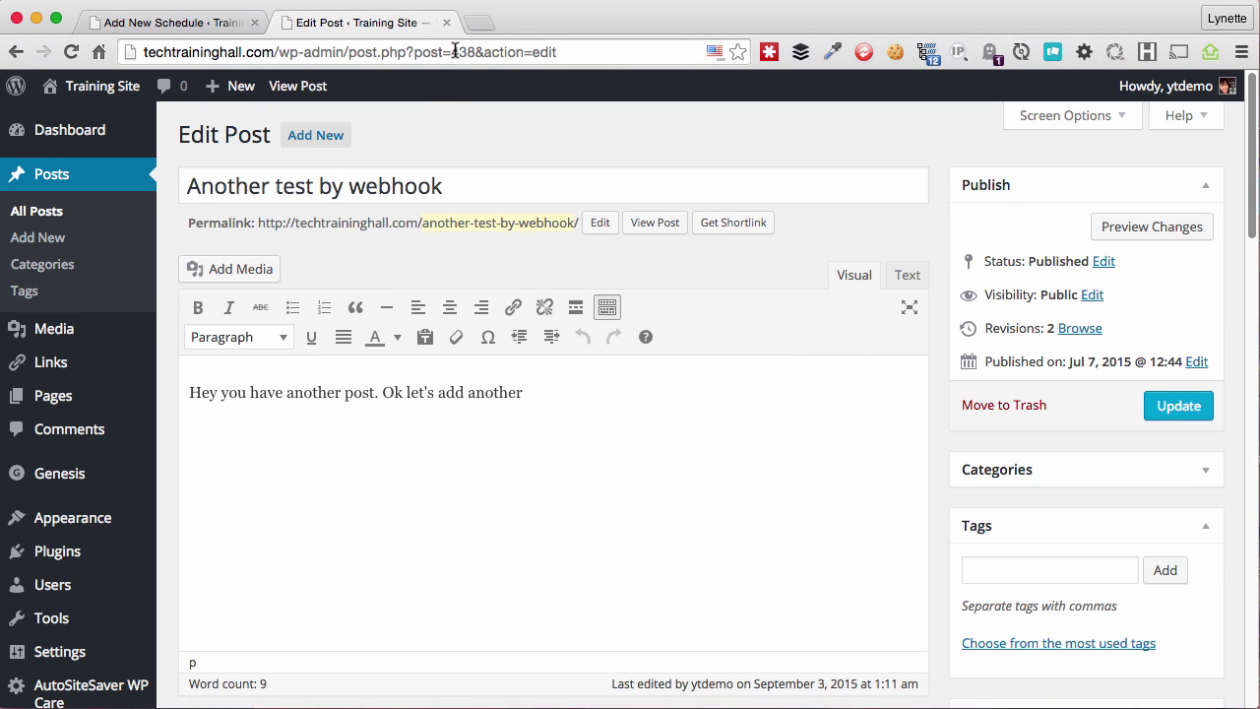
pyautogui.moveTo(452, 52); pyautogui.dragTo(468, 56)
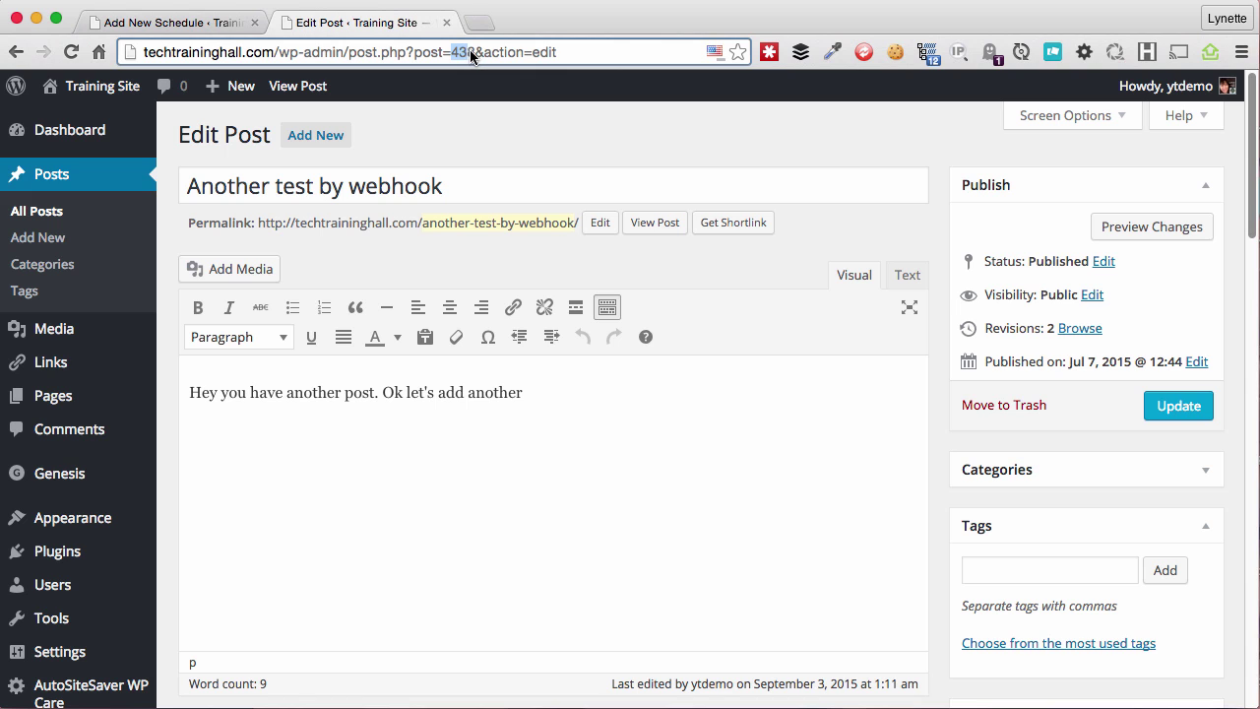
pyautogui.rightClick(467, 54)
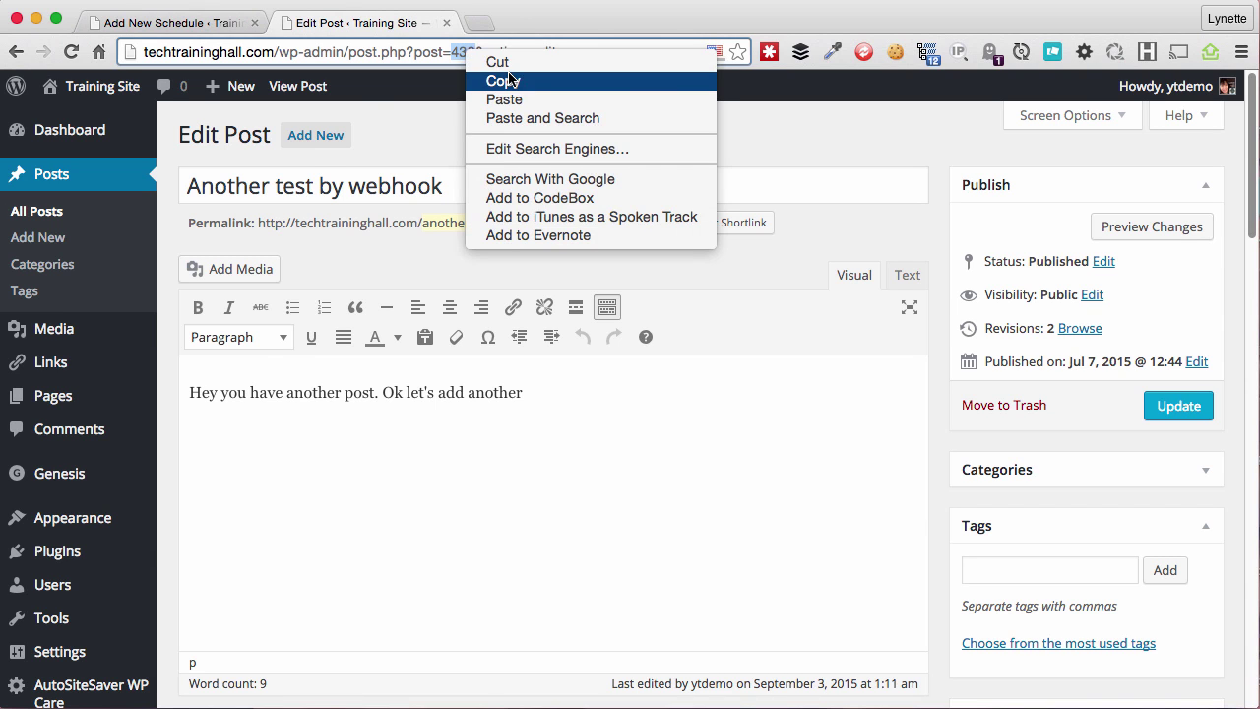
pyautogui.click(483, 81)
# - Paste 438 into the schedule's Post ID field
pyautogui.hotkey('ctrl', 'shift', 'Tab')
pyautogui.click(306, 544)
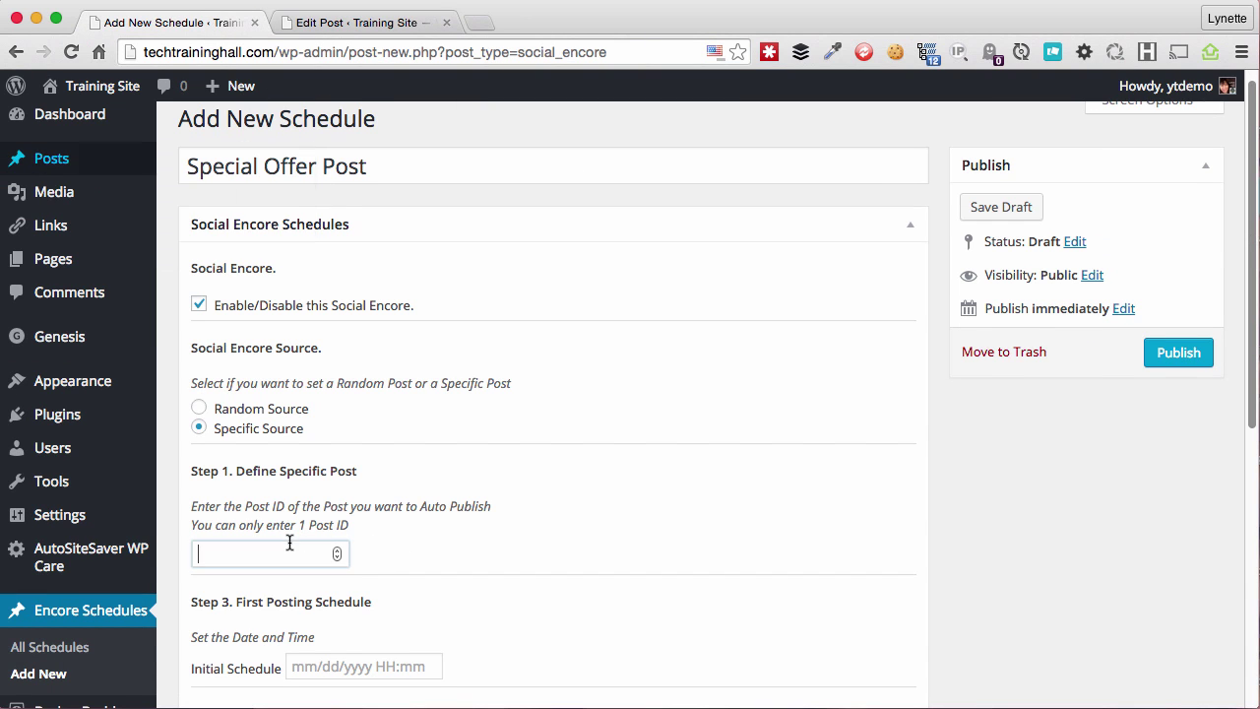
pyautogui.press('super+v')
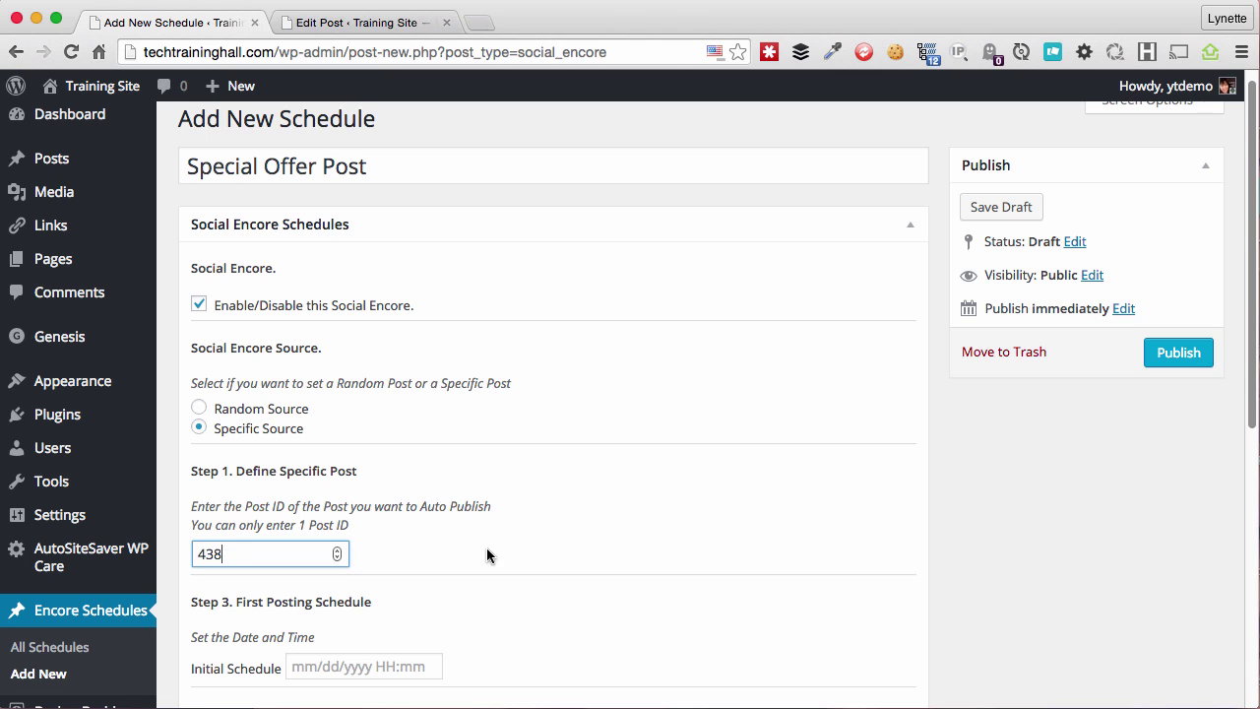
# - Set the Special Offer Post first posting to 10/05/2015 at 14:40
pyautogui.click(412, 546)
pyautogui.scroll(-3, 411, 546)
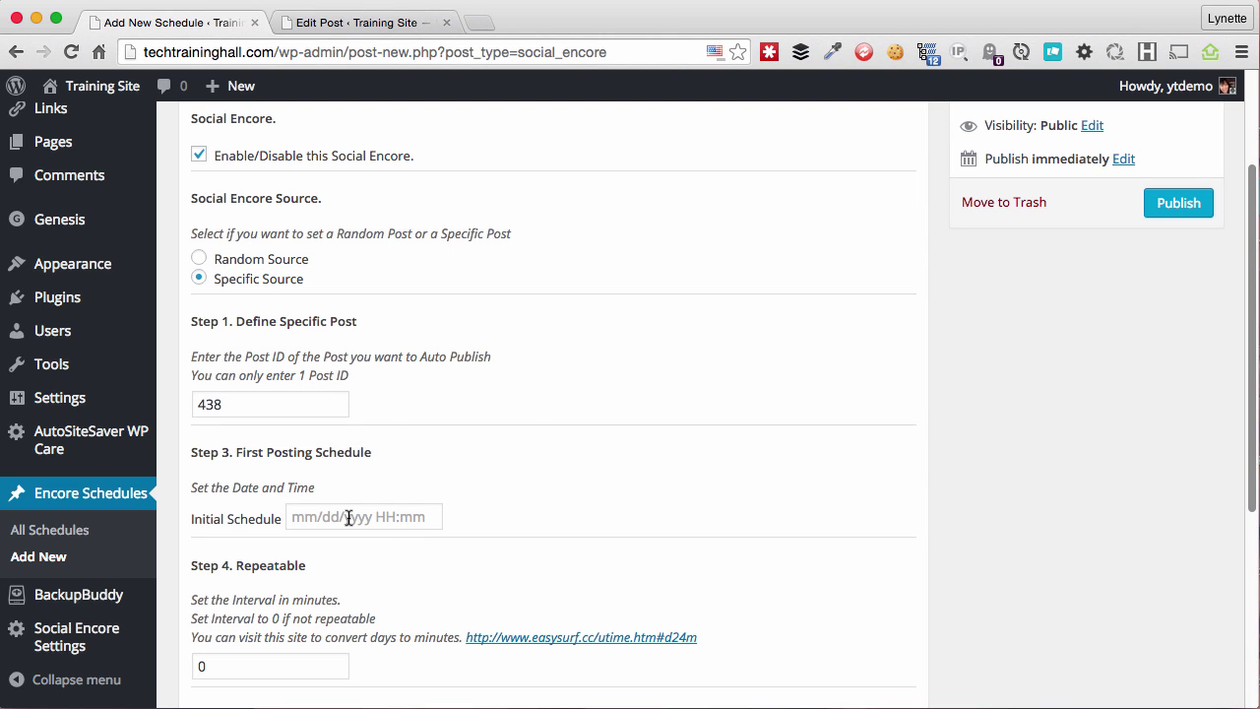
pyautogui.click(348, 518)
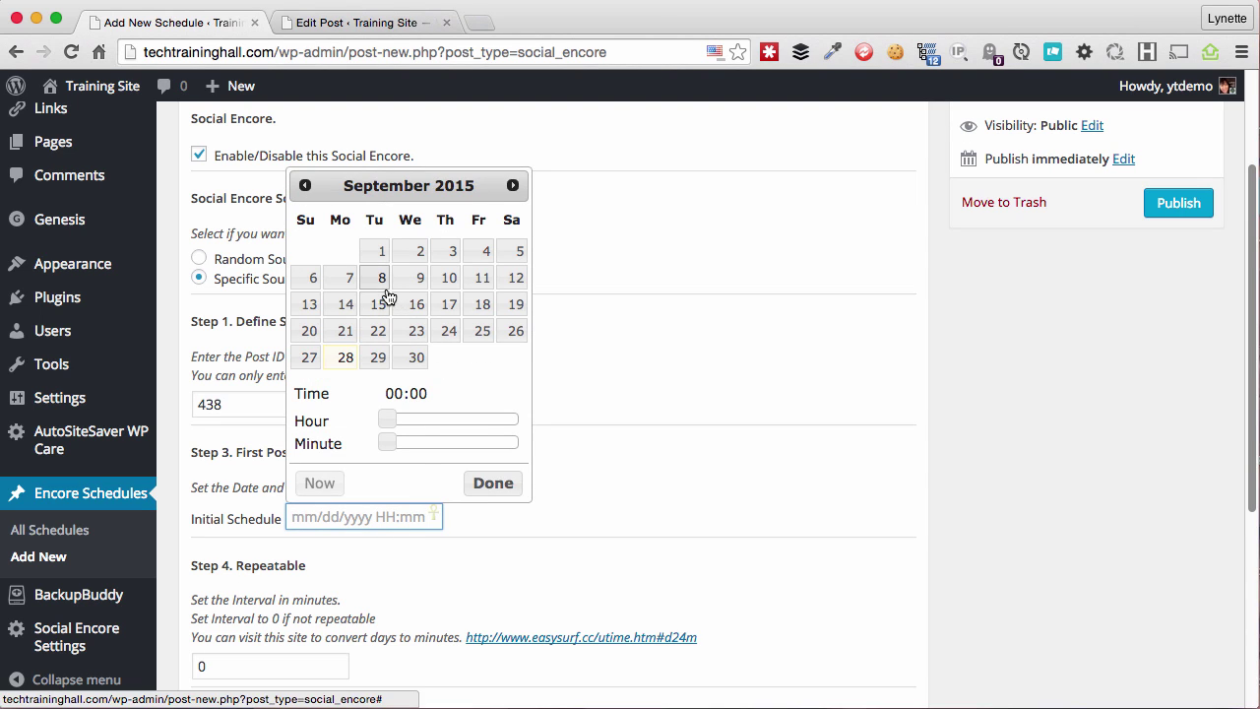
pyautogui.click(319, 482)
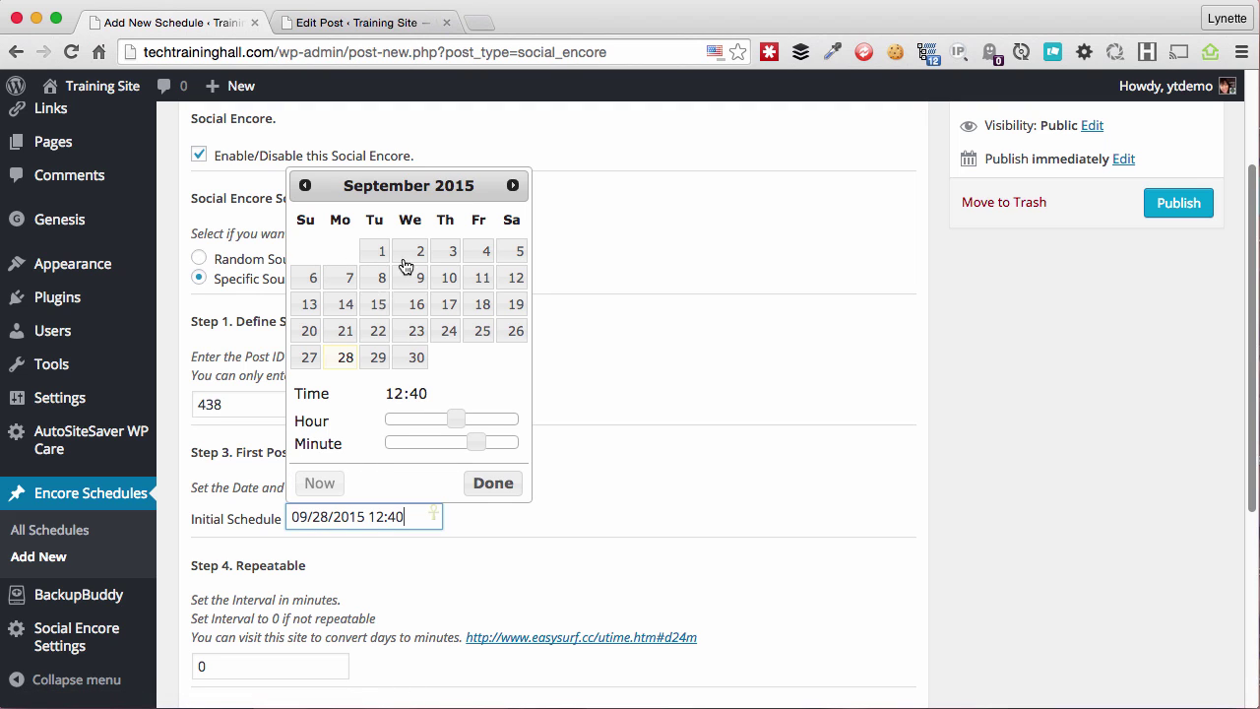
pyautogui.click(512, 186)
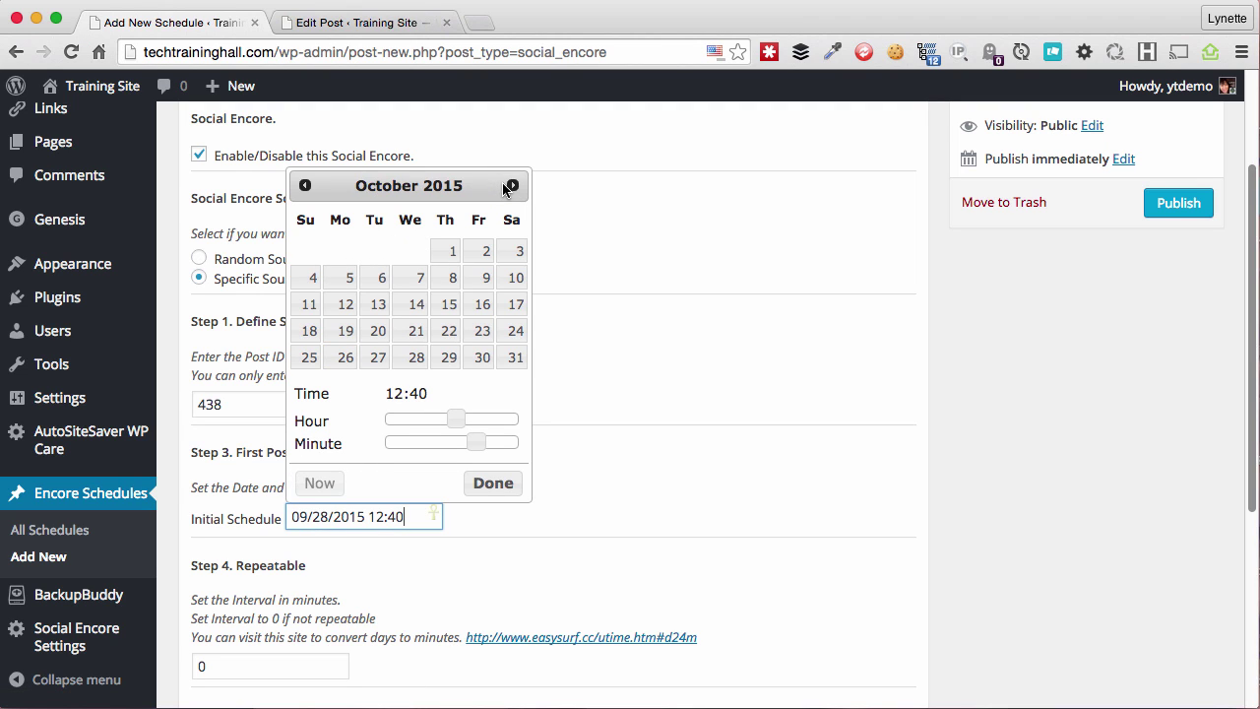
pyautogui.click(350, 279)
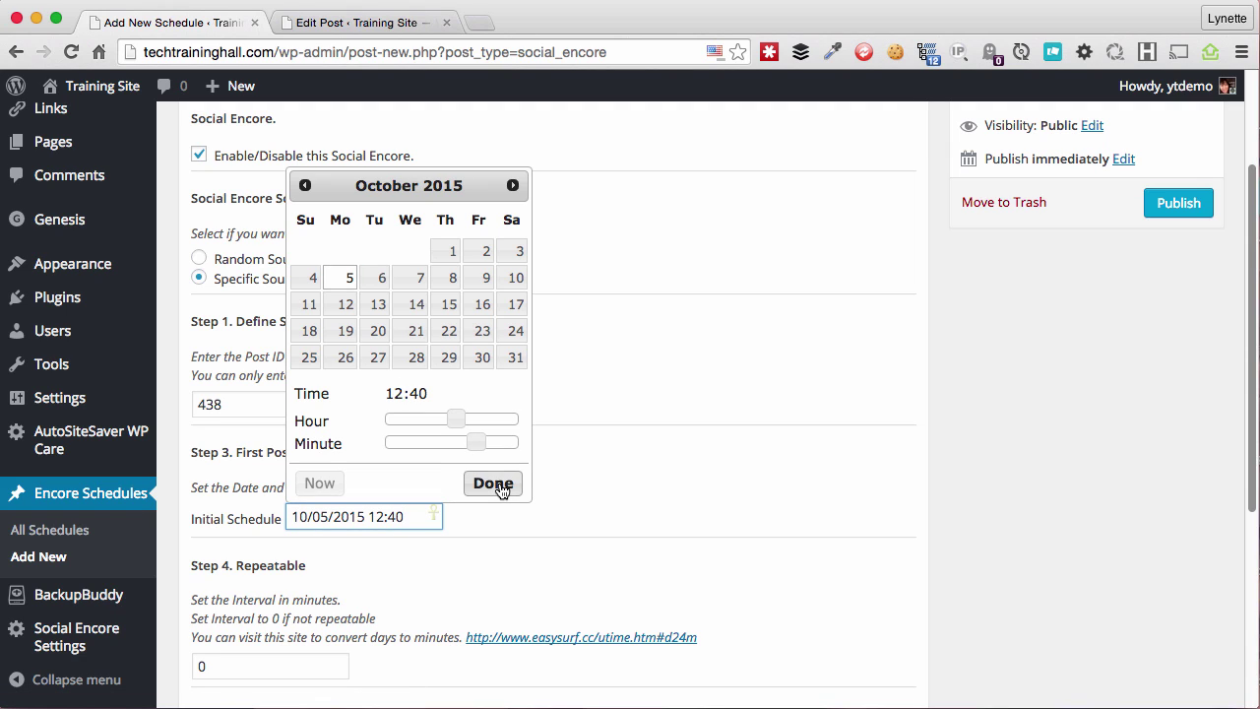
pyautogui.click(430, 418)
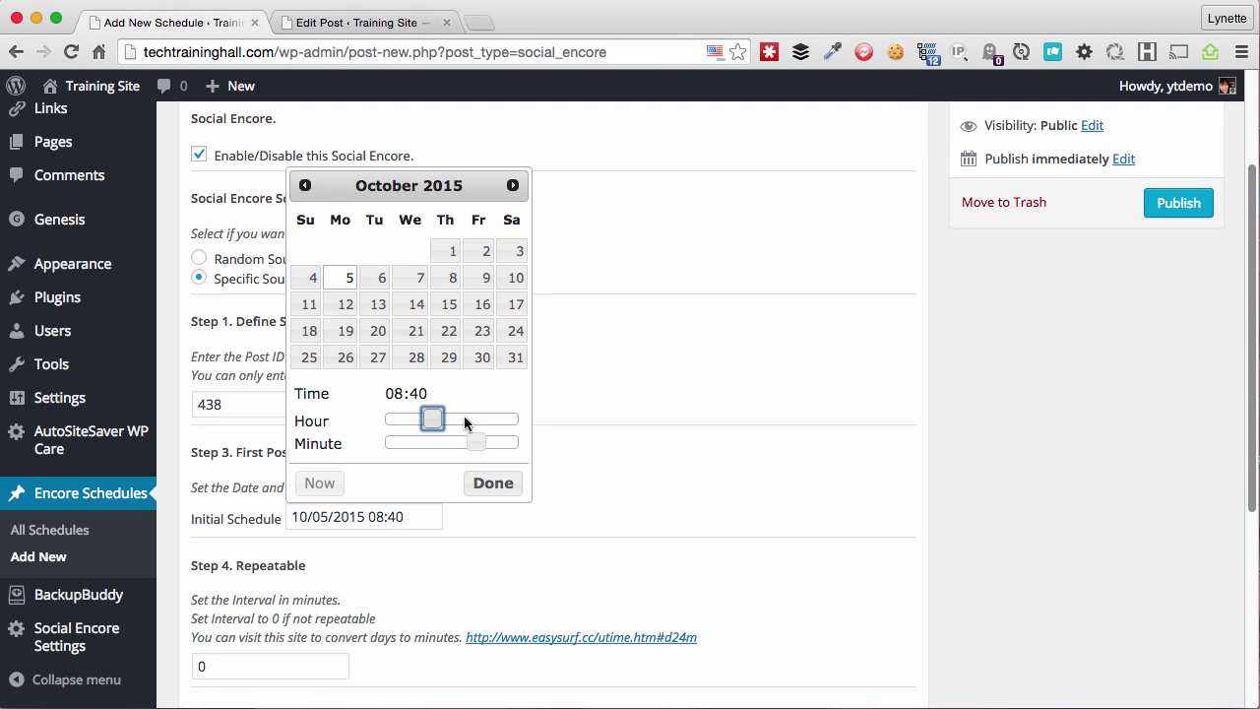
pyautogui.click(464, 418)
pyautogui.click(492, 483)
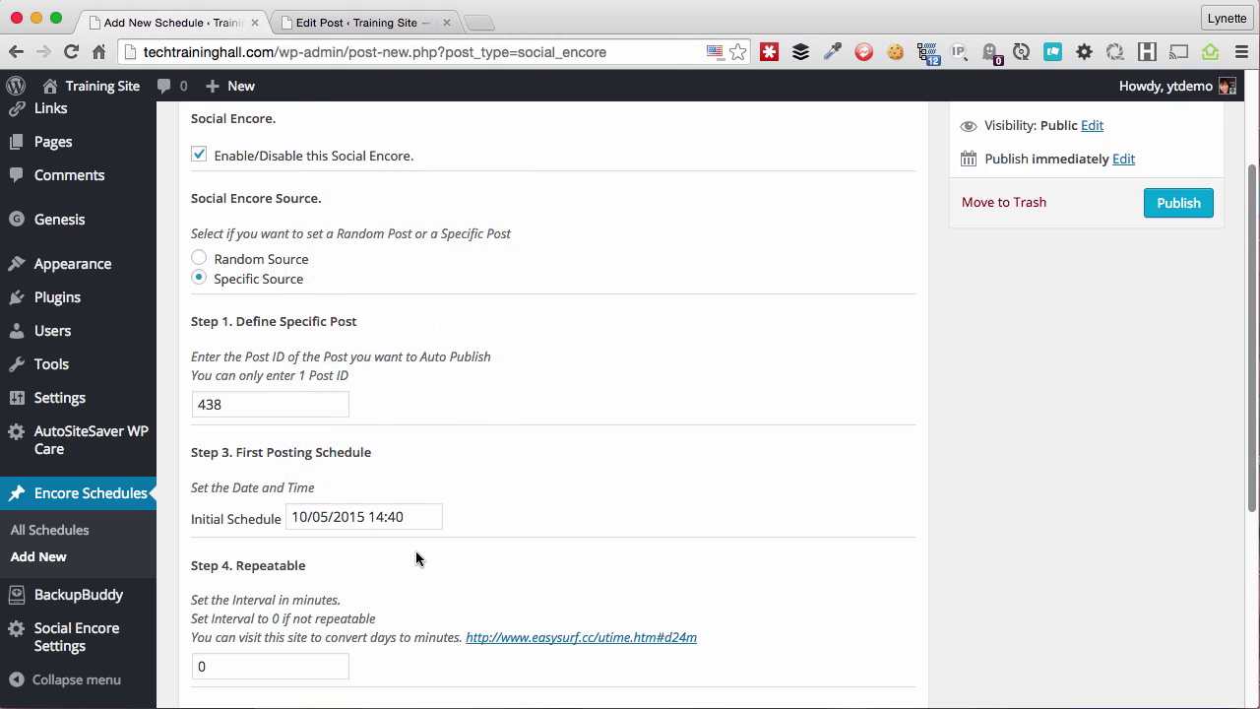
# - Target Facebook, Twitter and LinkedIn for the Special Offer Post schedule
pyautogui.scroll(-3, 415, 551)
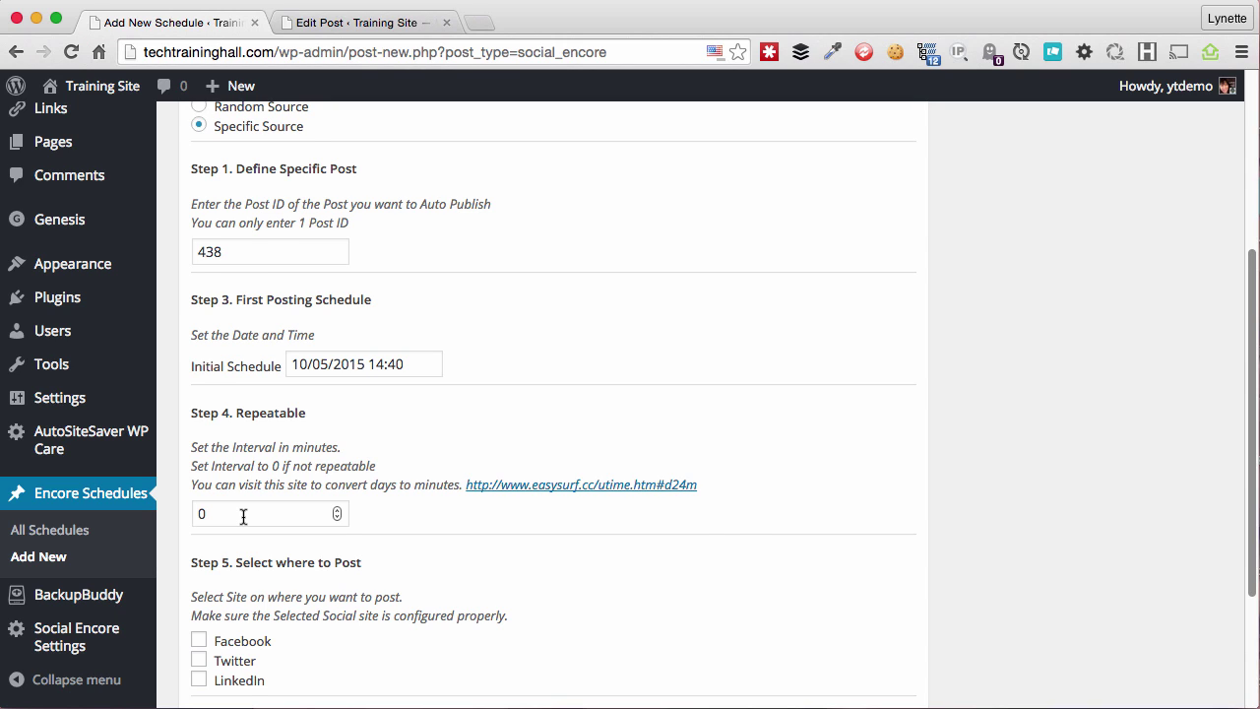
pyautogui.scroll(-3, 243, 517)
pyautogui.click(241, 502)
pyautogui.click(237, 521)
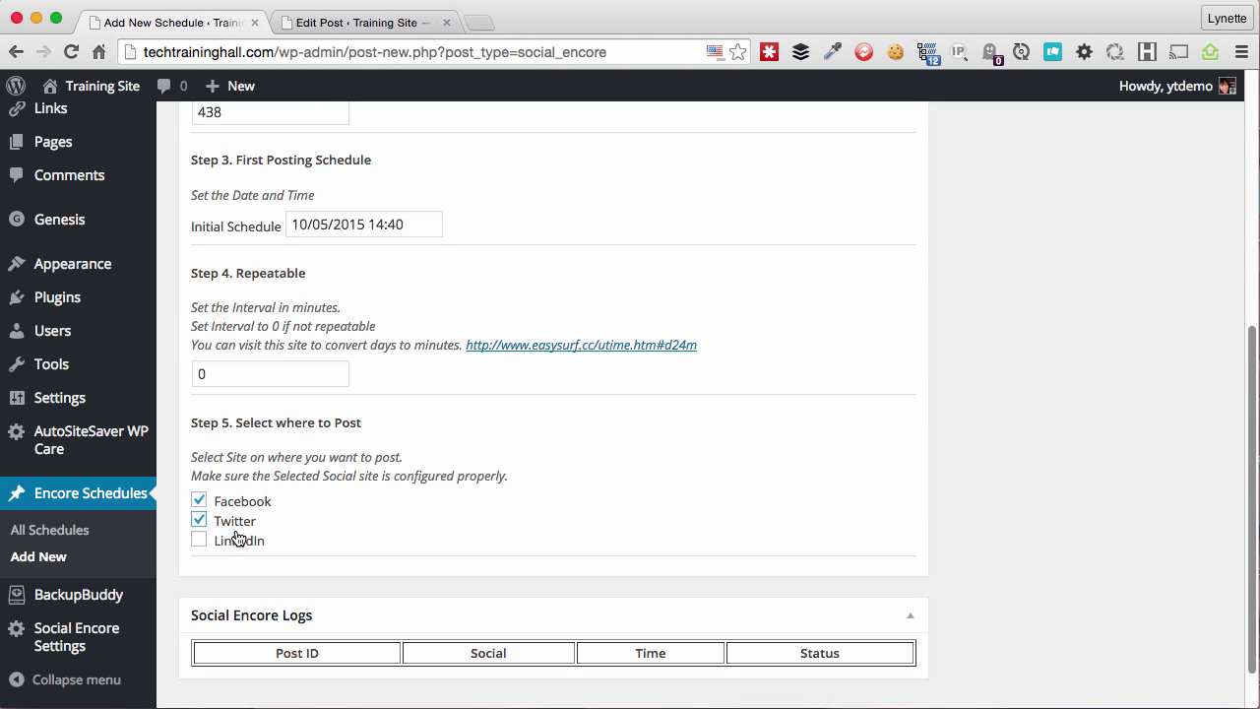
pyautogui.click(237, 539)
pyautogui.scroll(5, 797, 458)
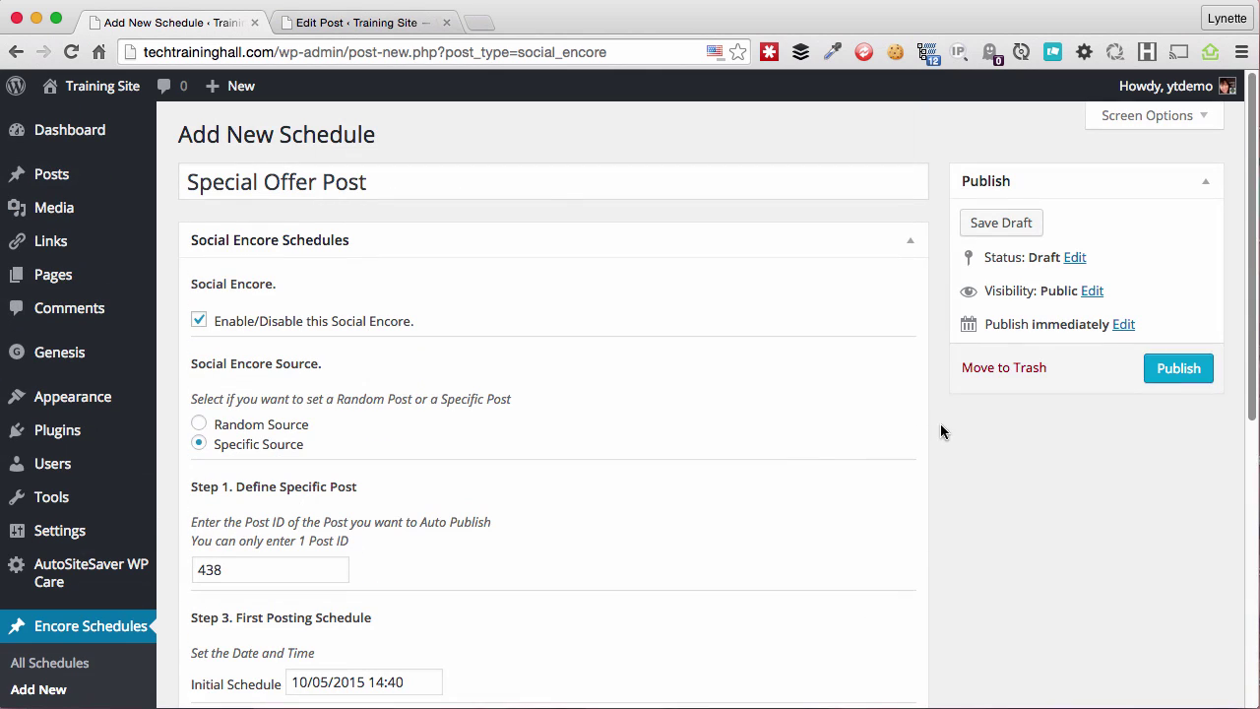
# - Publish the Special Offer Post schedule and check Twitter and Facebook for the Sample Lesson post
pyautogui.click(1163, 379)
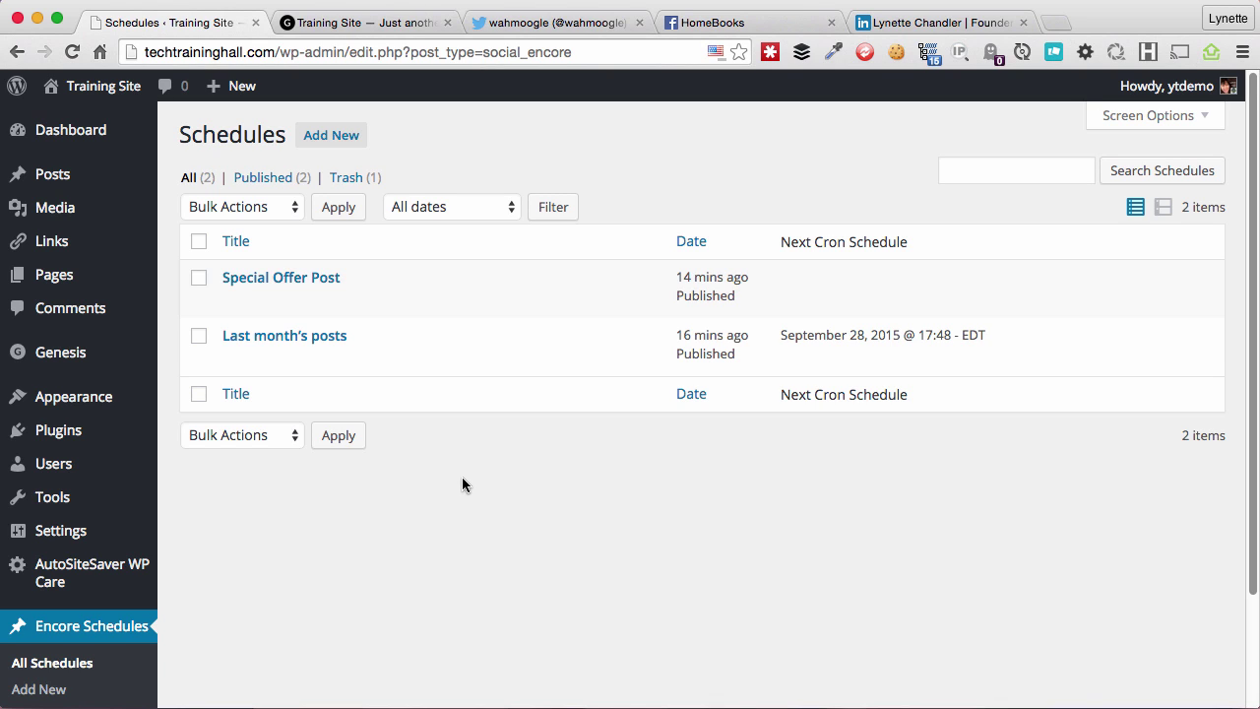
pyautogui.click(562, 26)
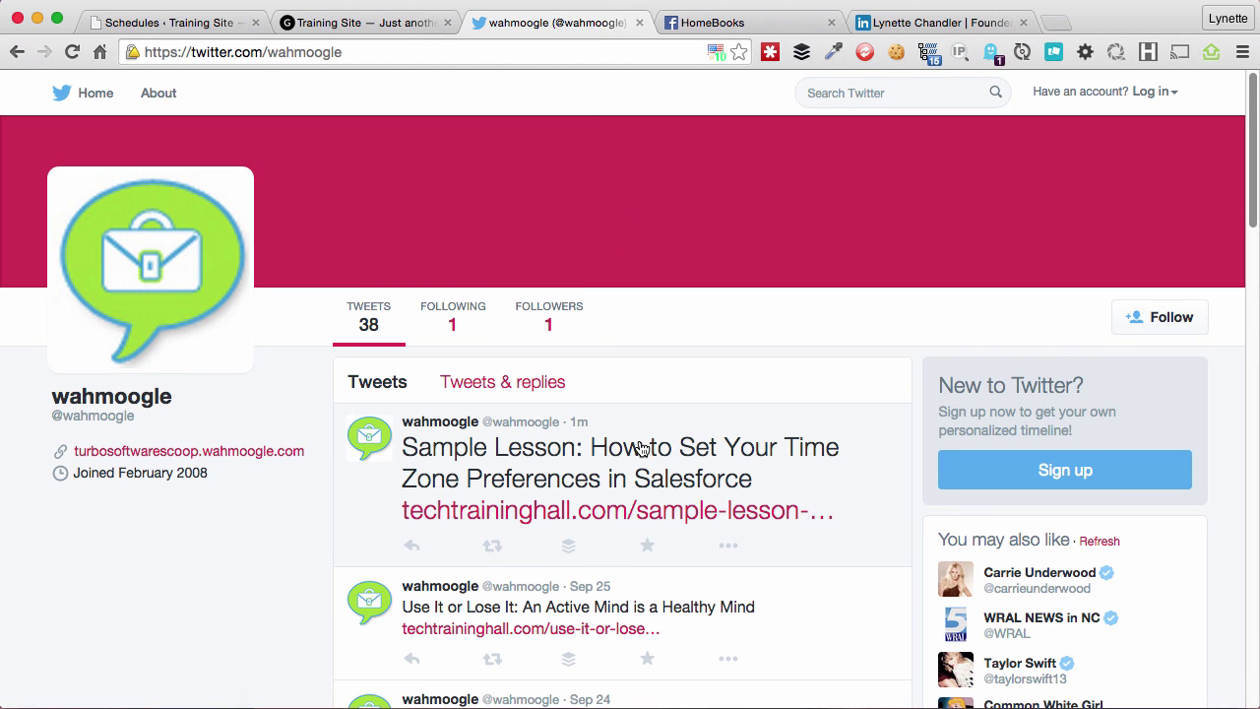
pyautogui.click(735, 28)
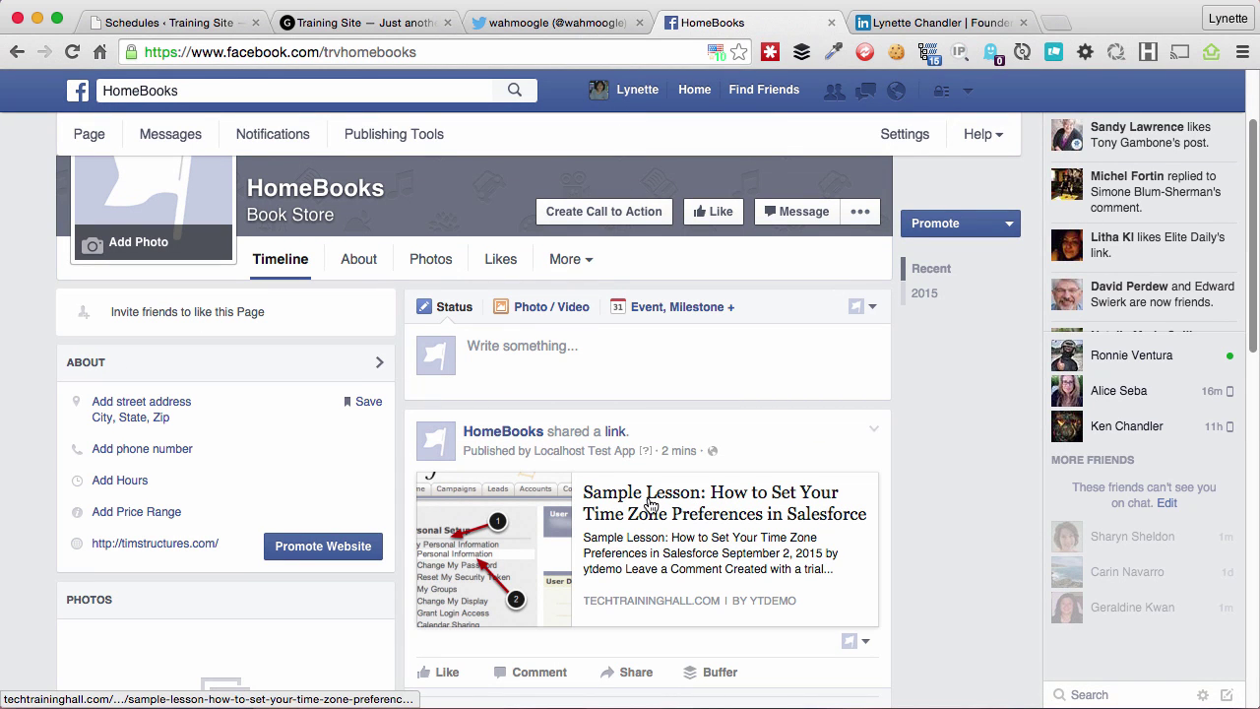
# - Review the shared Sample Lesson link on the HomeBooks Facebook page, then view LinkedIn's recent activity
pyautogui.moveTo(624, 459)
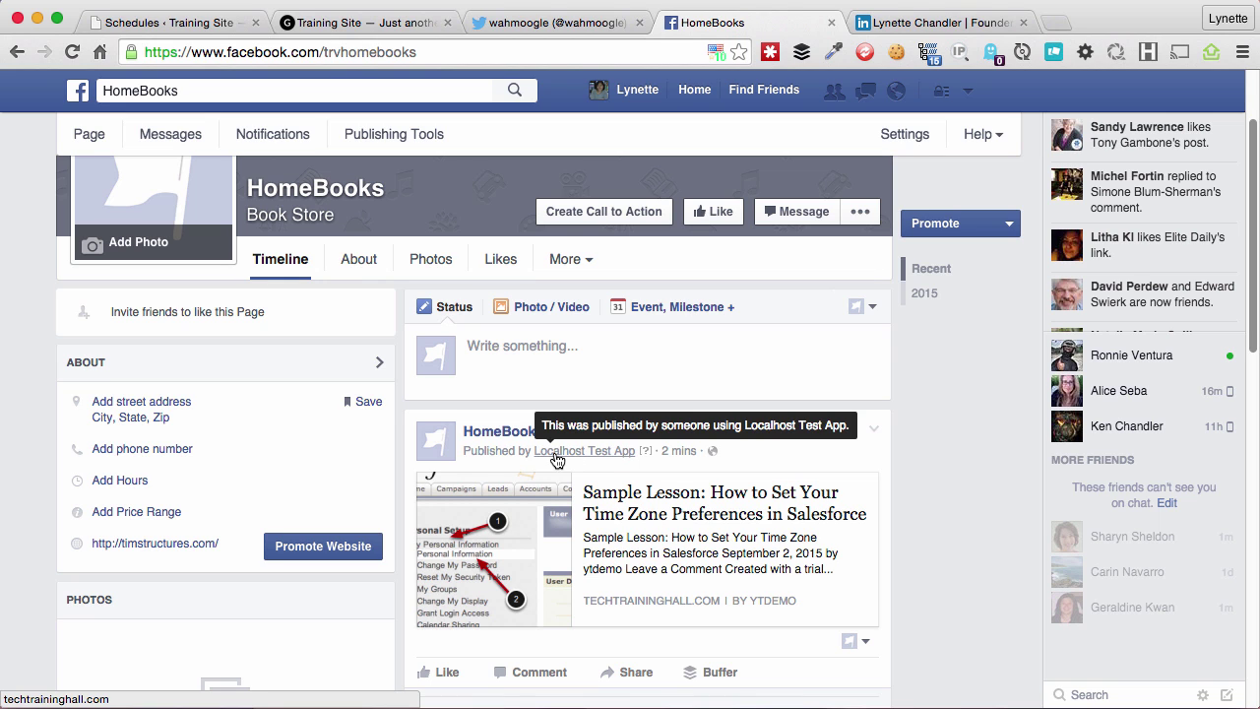
pyautogui.click(891, 23)
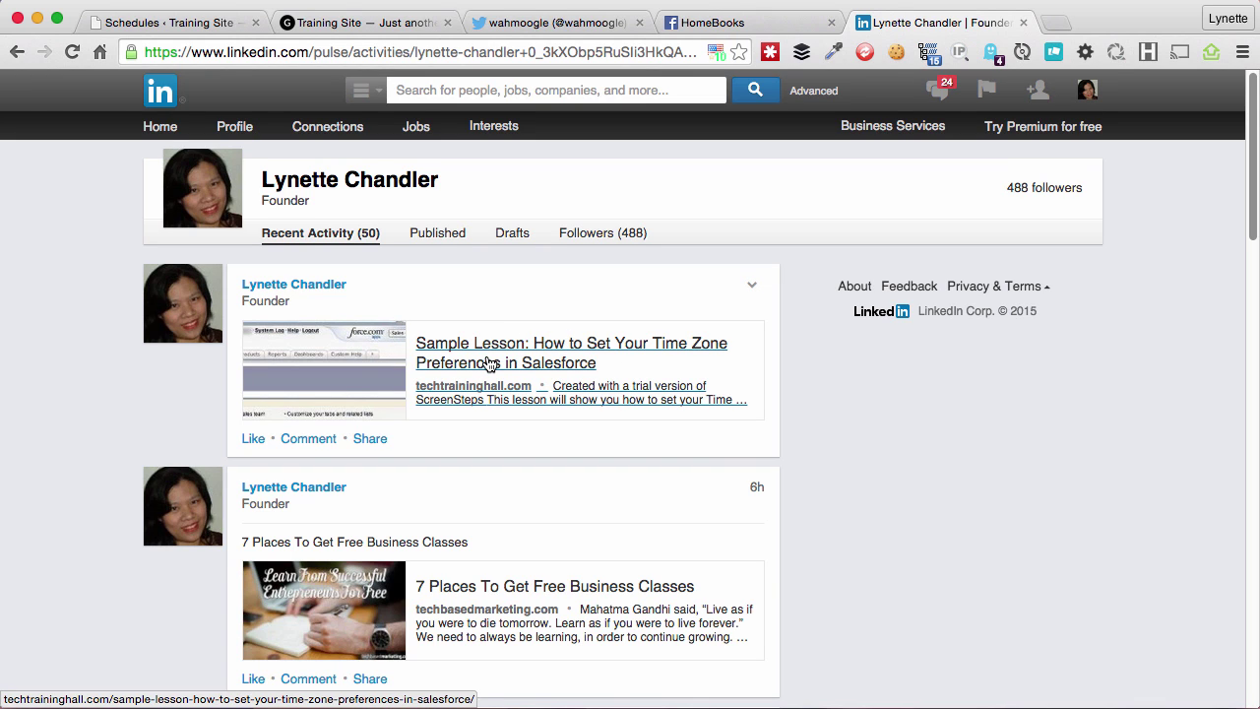
# - Confirm the Sample Lesson post tops LinkedIn activity and return to the WordPress Schedules list
pyautogui.hotkey('ctrl', 'Tab')
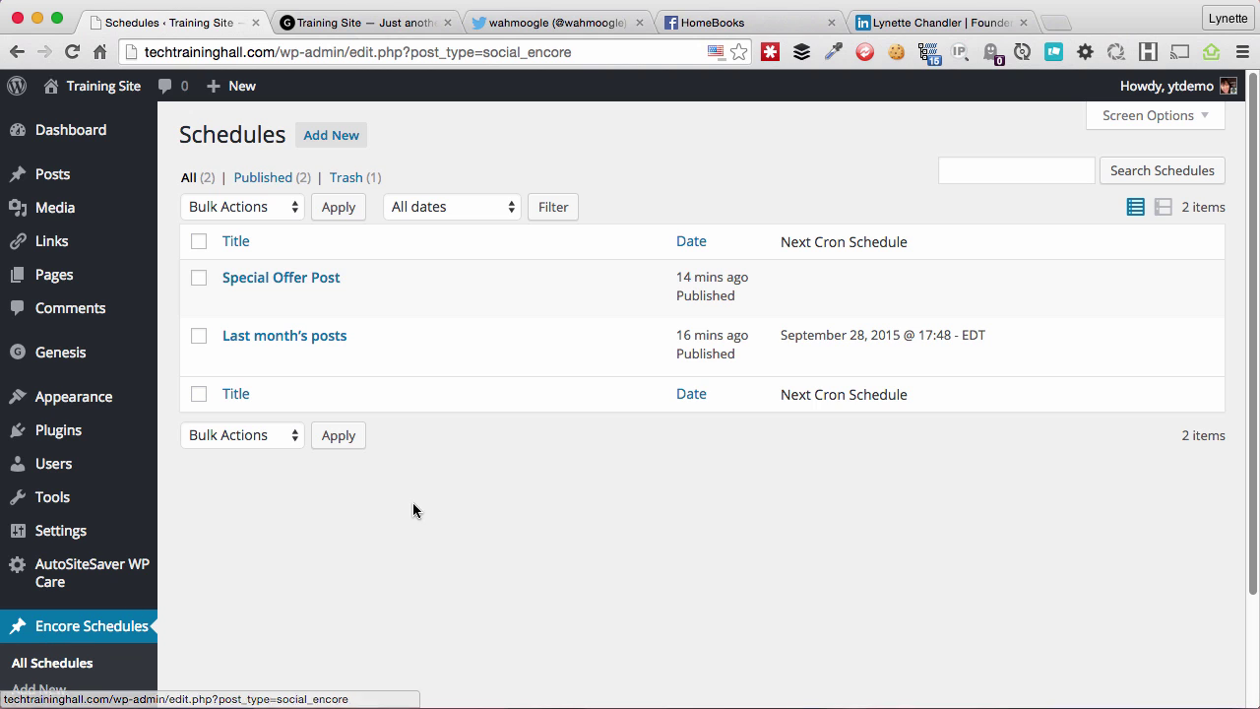
# - Open the Last month's posts schedule and review logs showing post 173 sent to Twitter, LinkedIn and Facebook
pyautogui.click(291, 344)
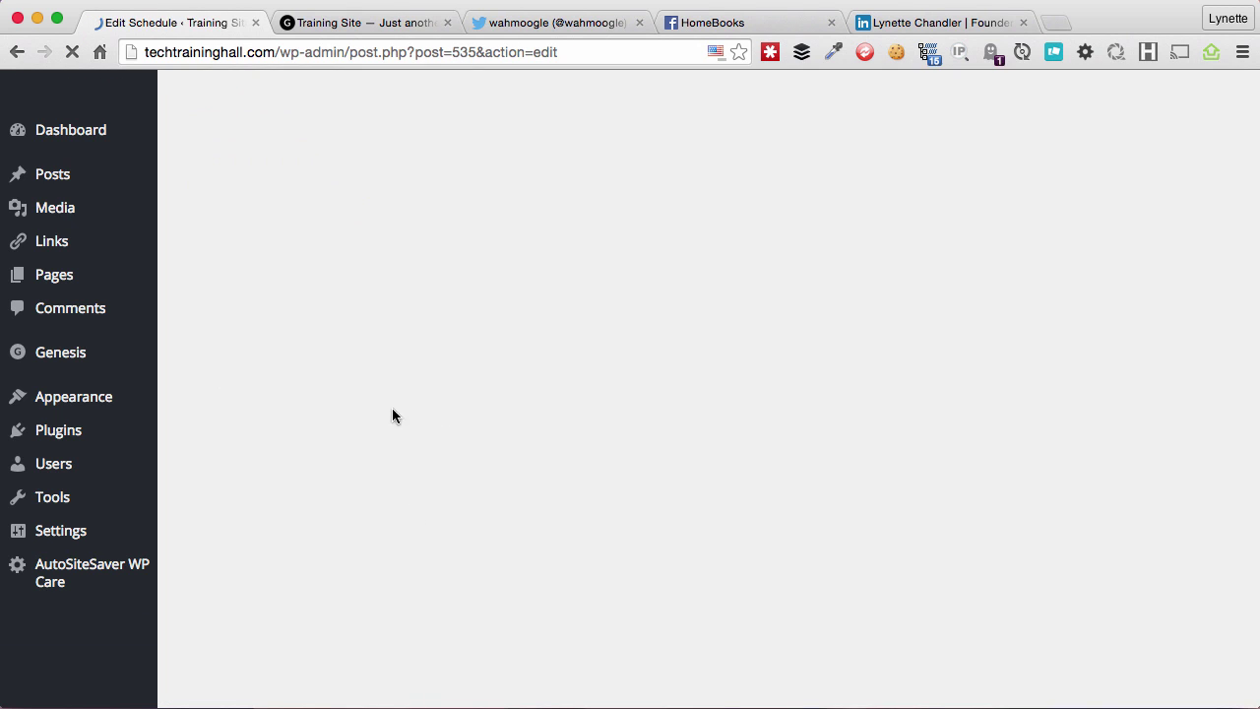
pyautogui.scroll(-6, 610, 497)
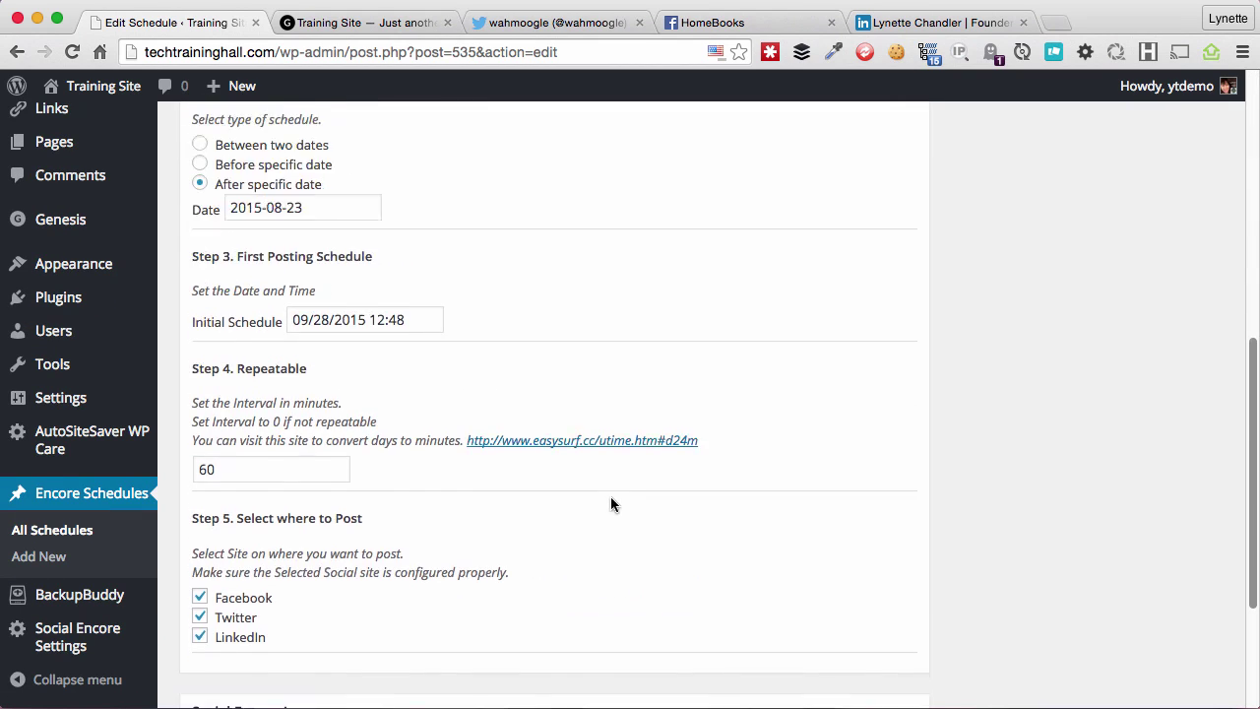
pyautogui.scroll(-3, 610, 496)
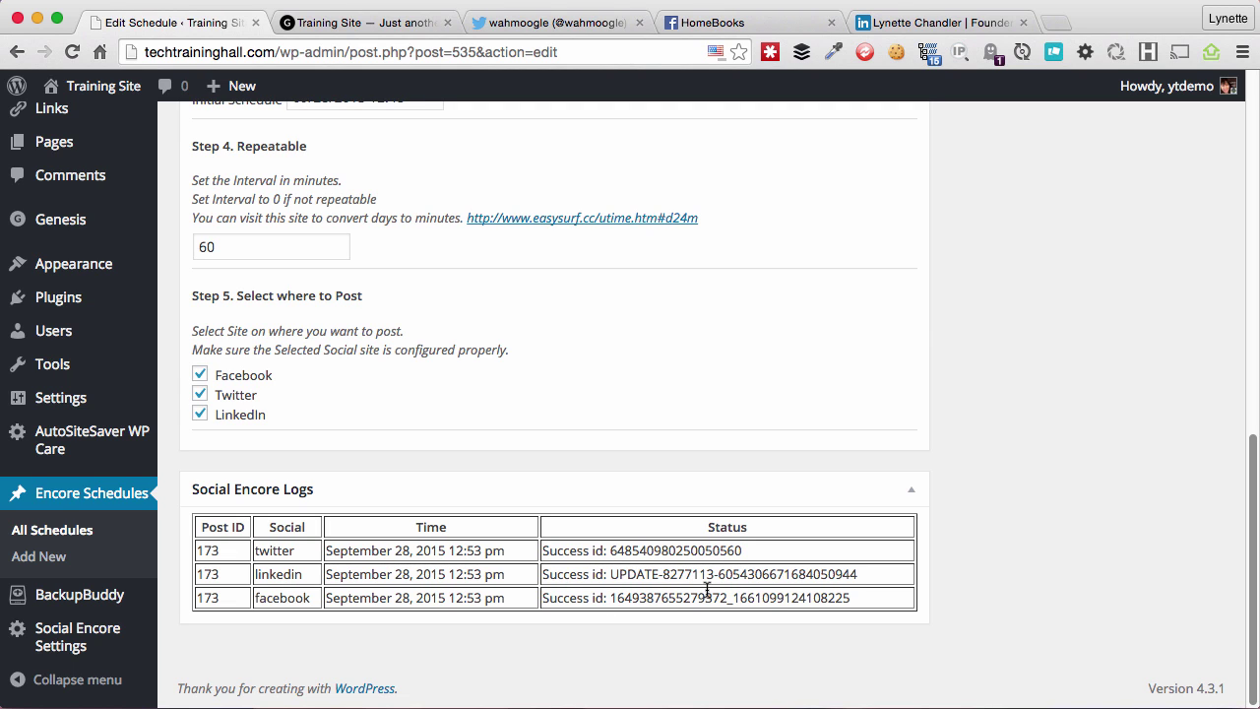
pyautogui.scroll(15, 513, 445)
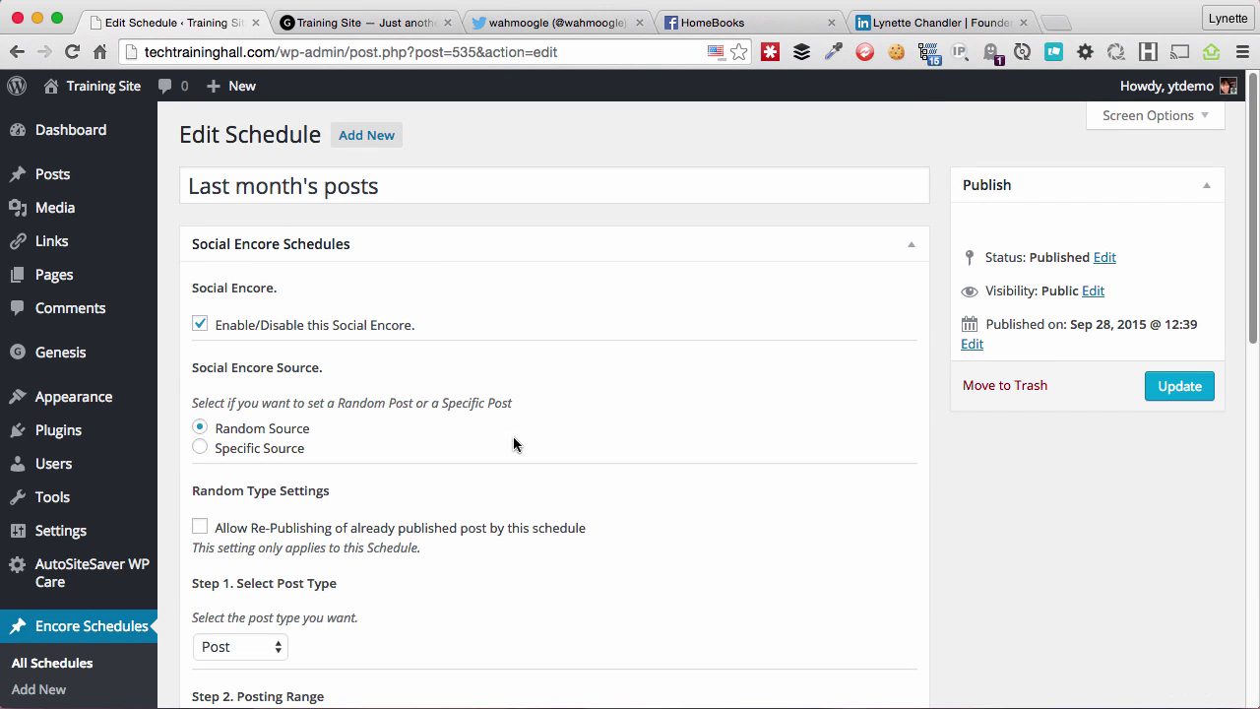